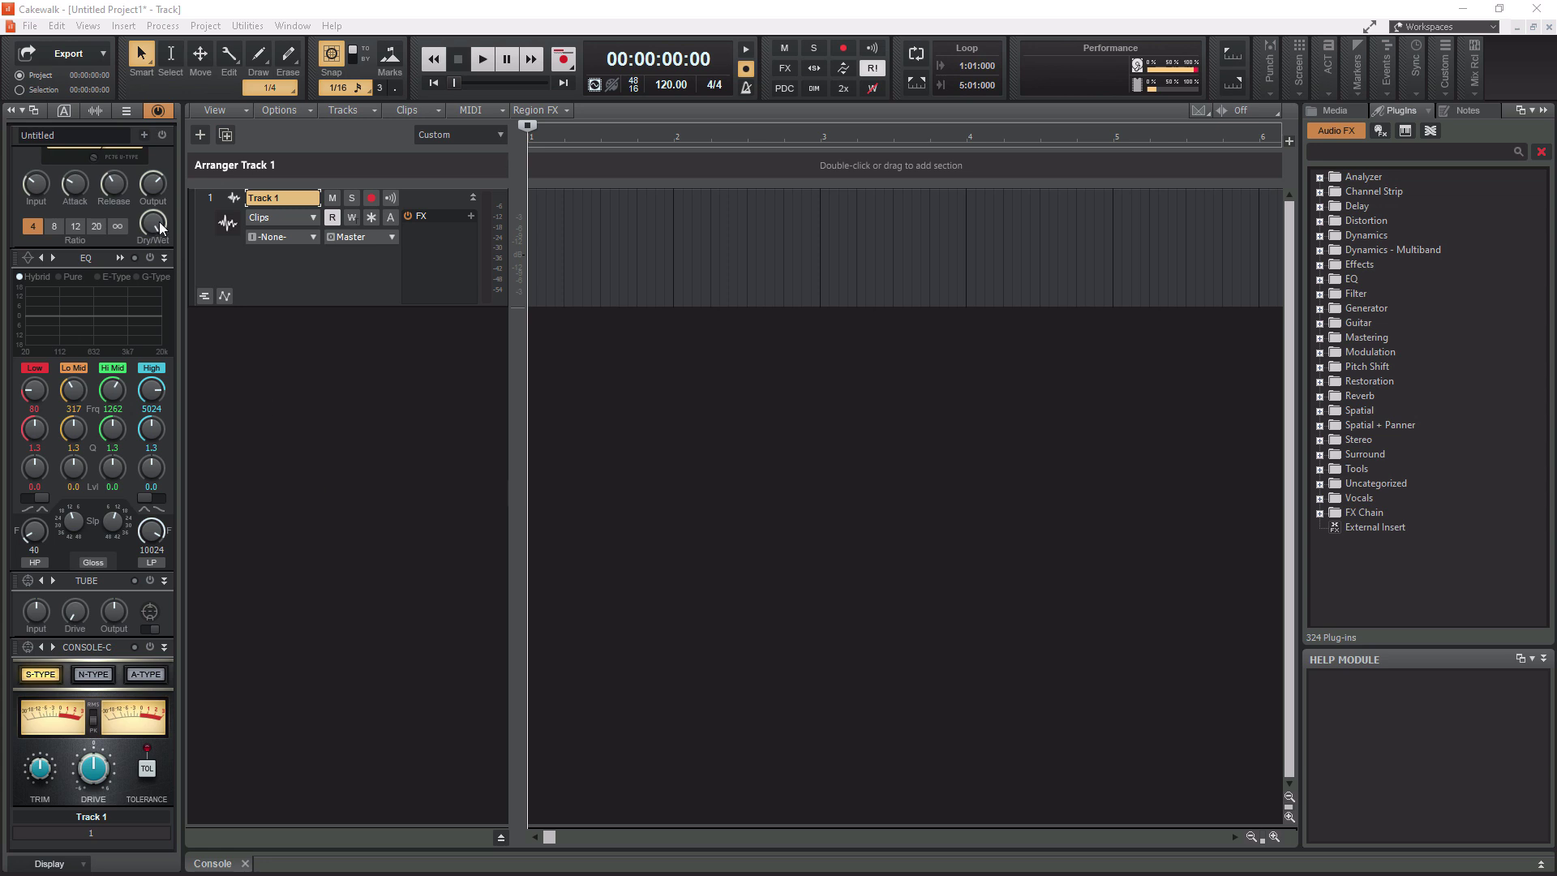
- Open Edit > Preferences, move the dialog left, and show Audio Playback and Recording (ASIO)
left_click(56, 27)
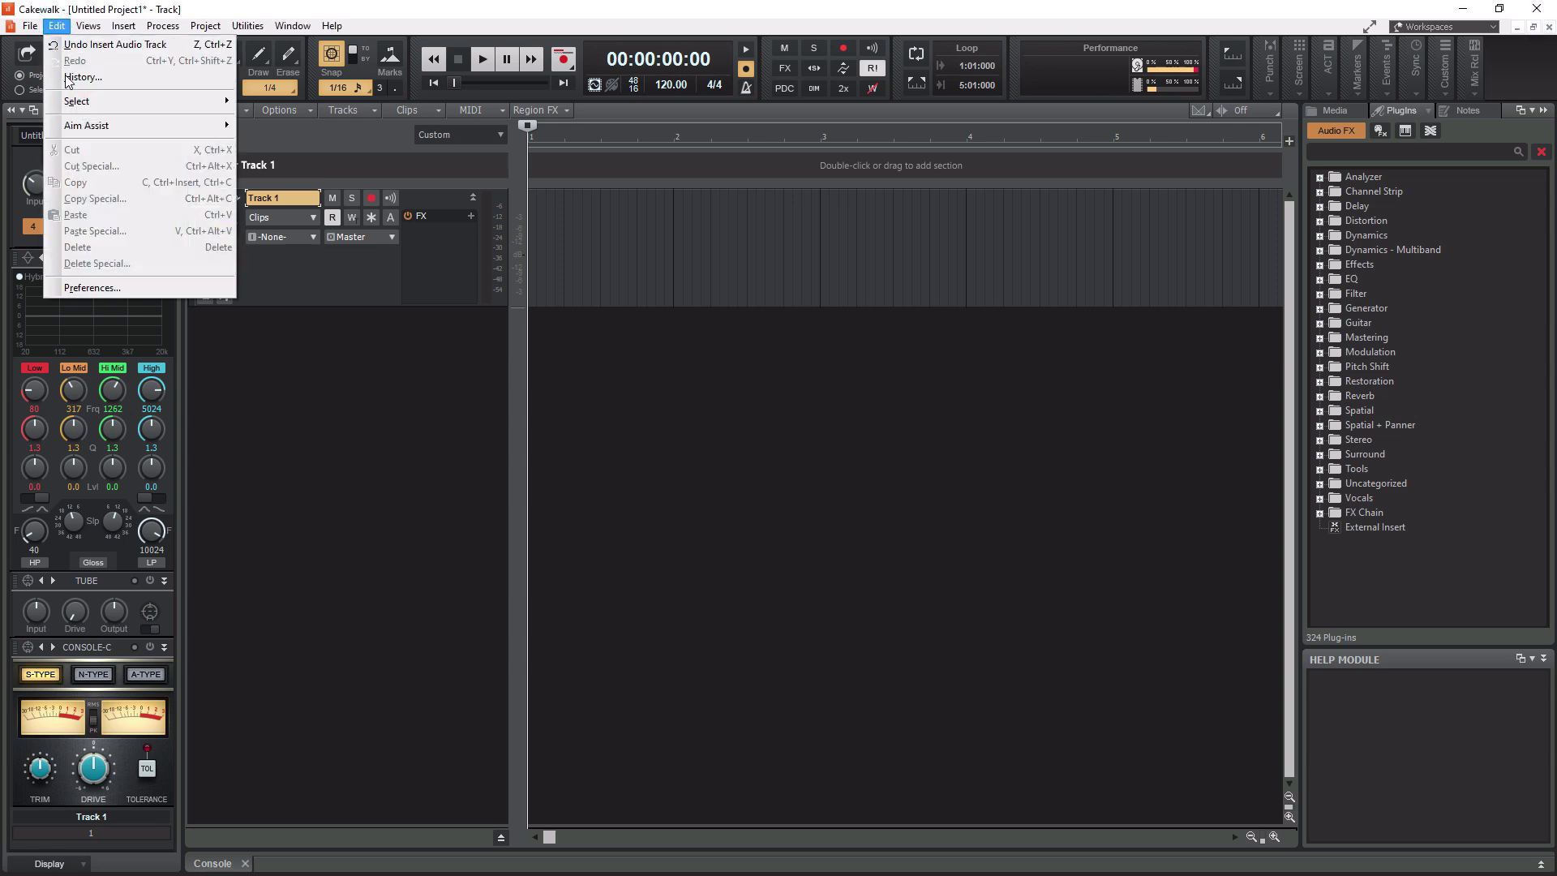
left_click(82, 289)
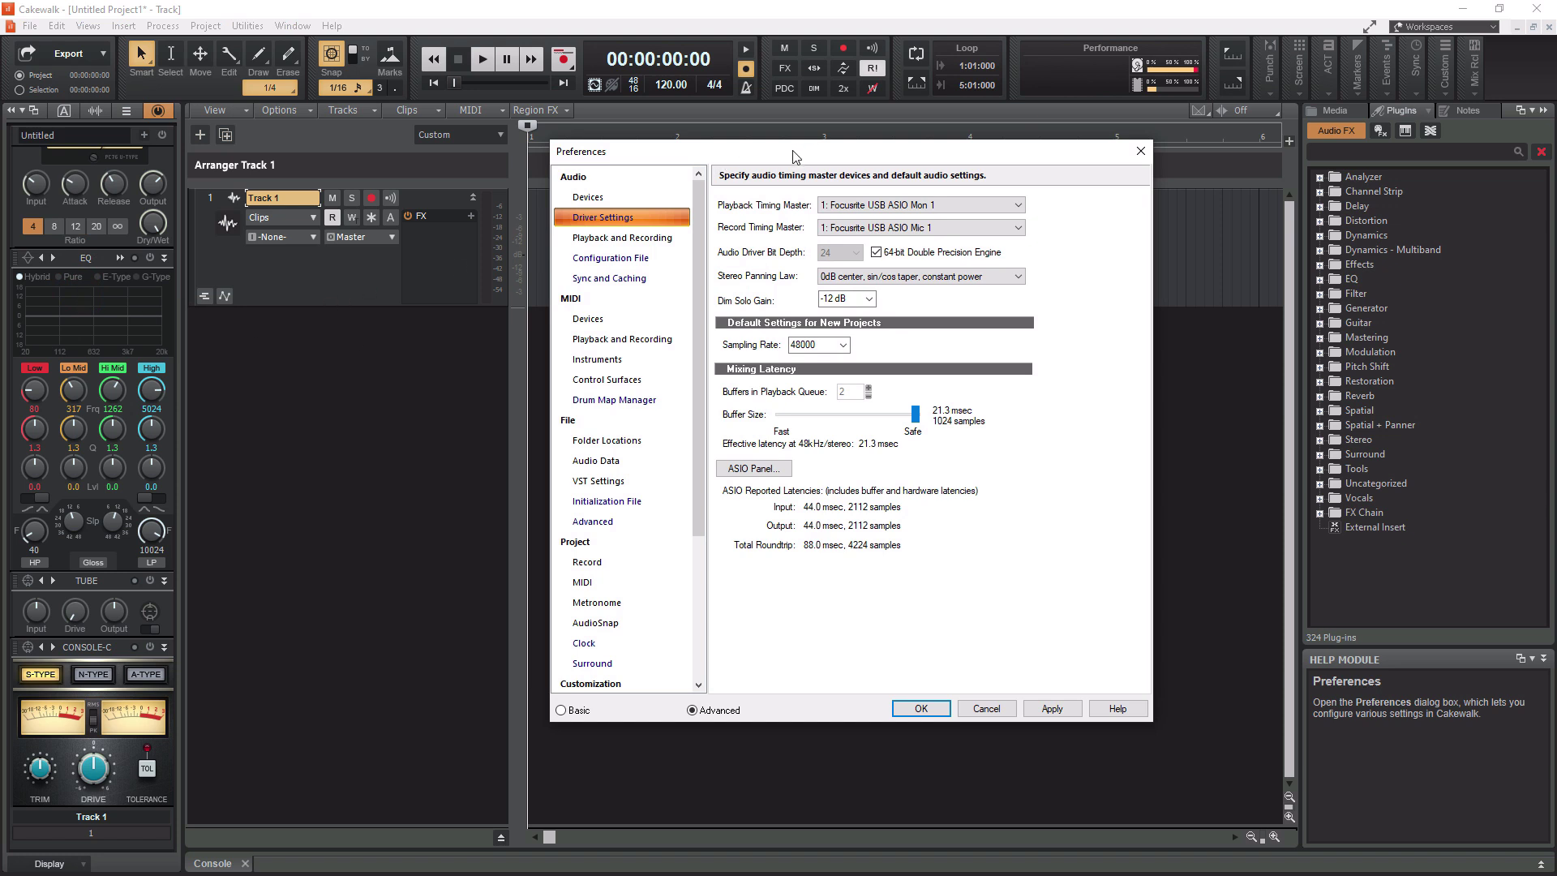
left_click_drag(792, 153, 648, 157)
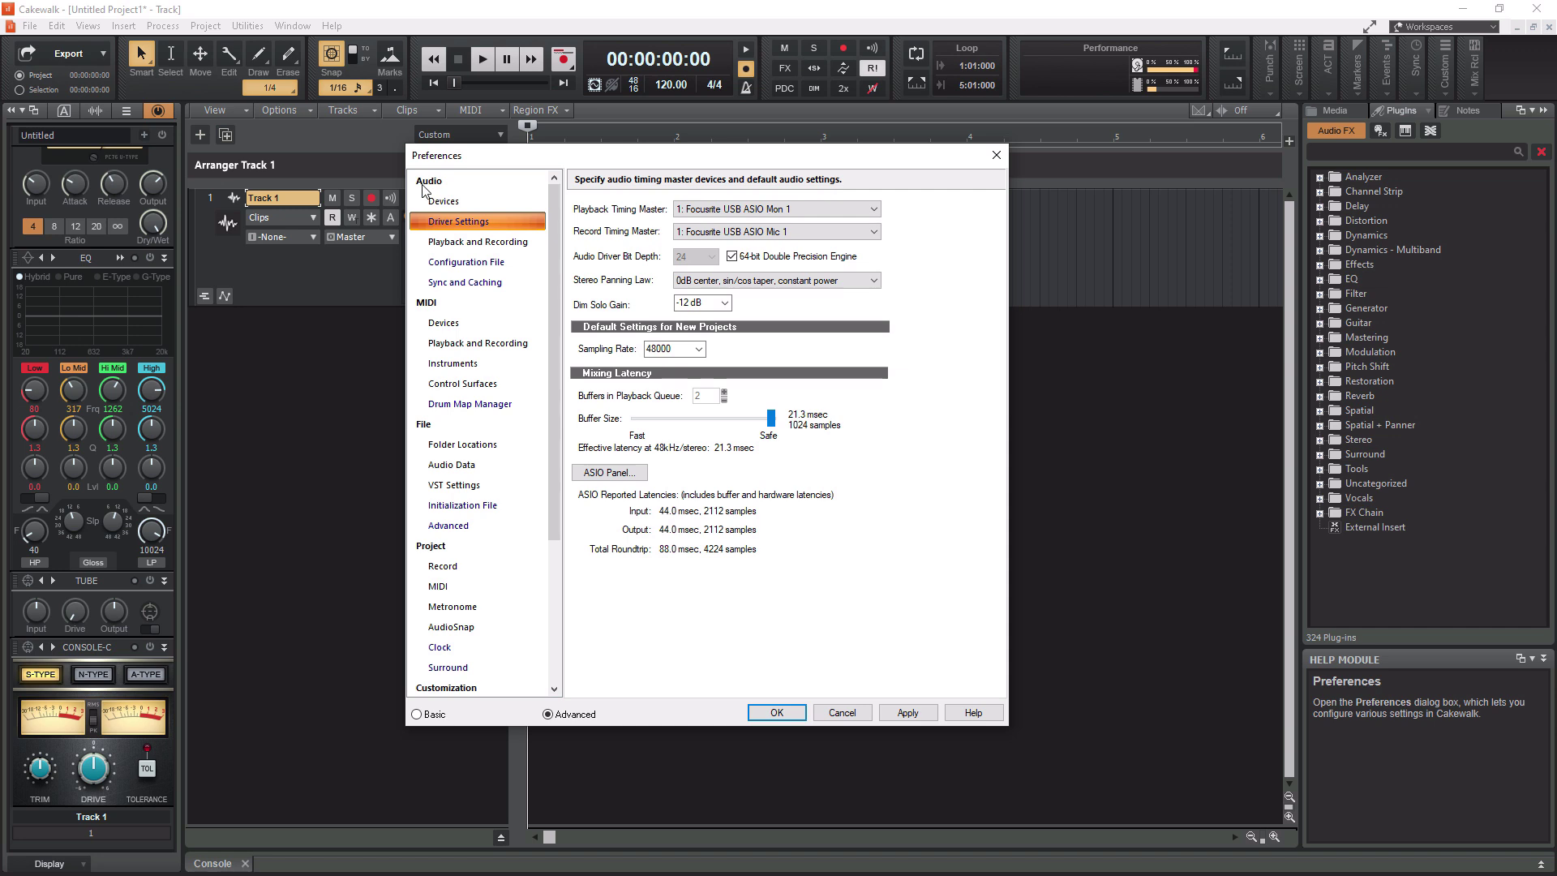
left_click(481, 242)
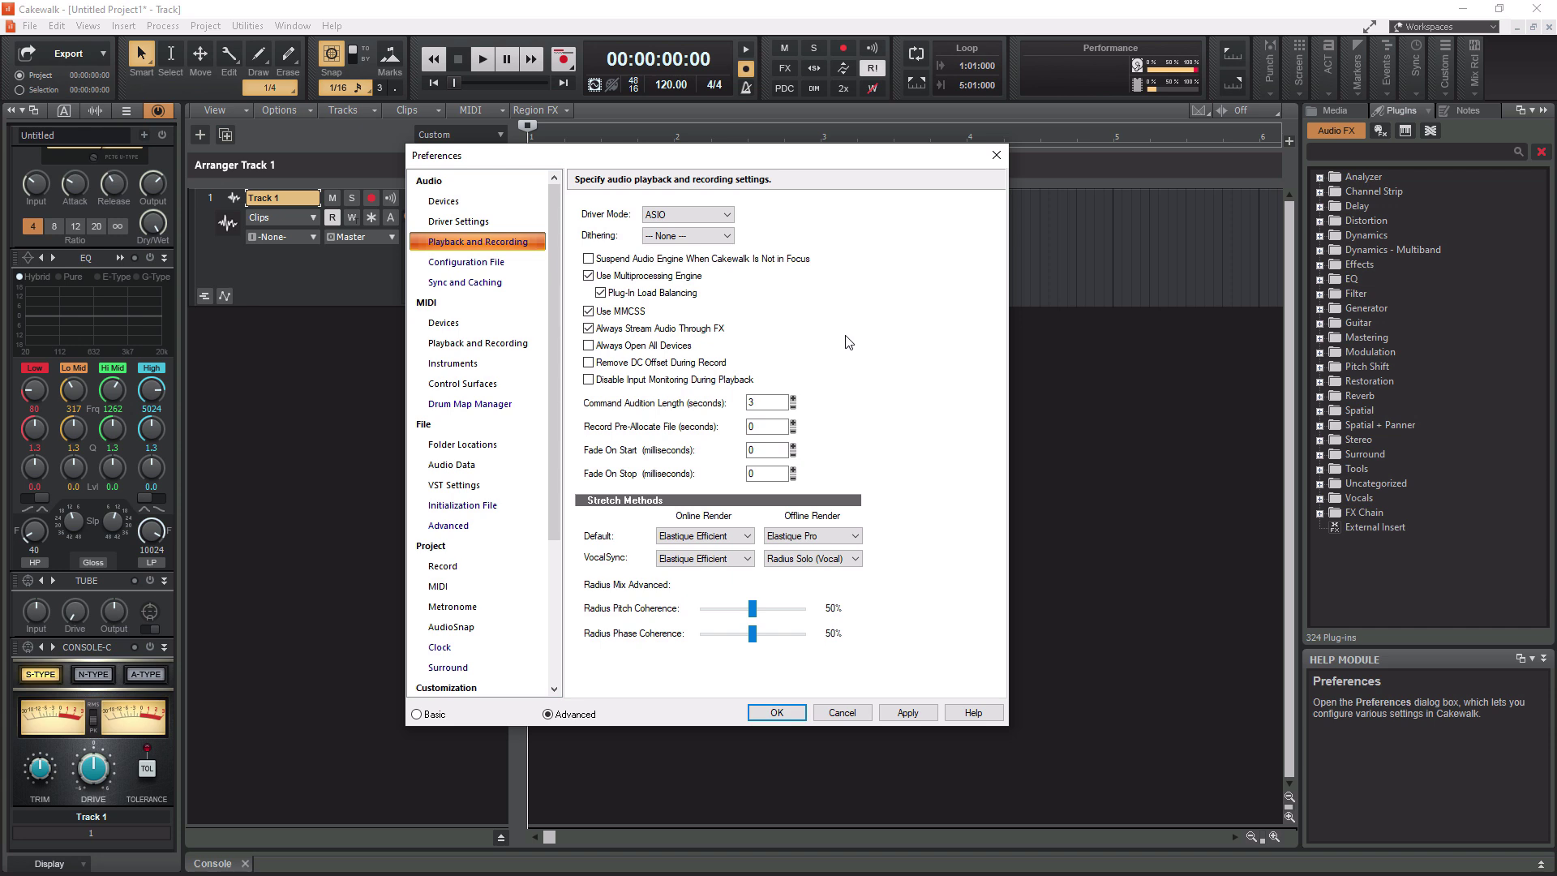
- Keep Focusrite USB ASIO Mon 1 and Mic 1 as timing masters, then review sampling rates
left_click(458, 223)
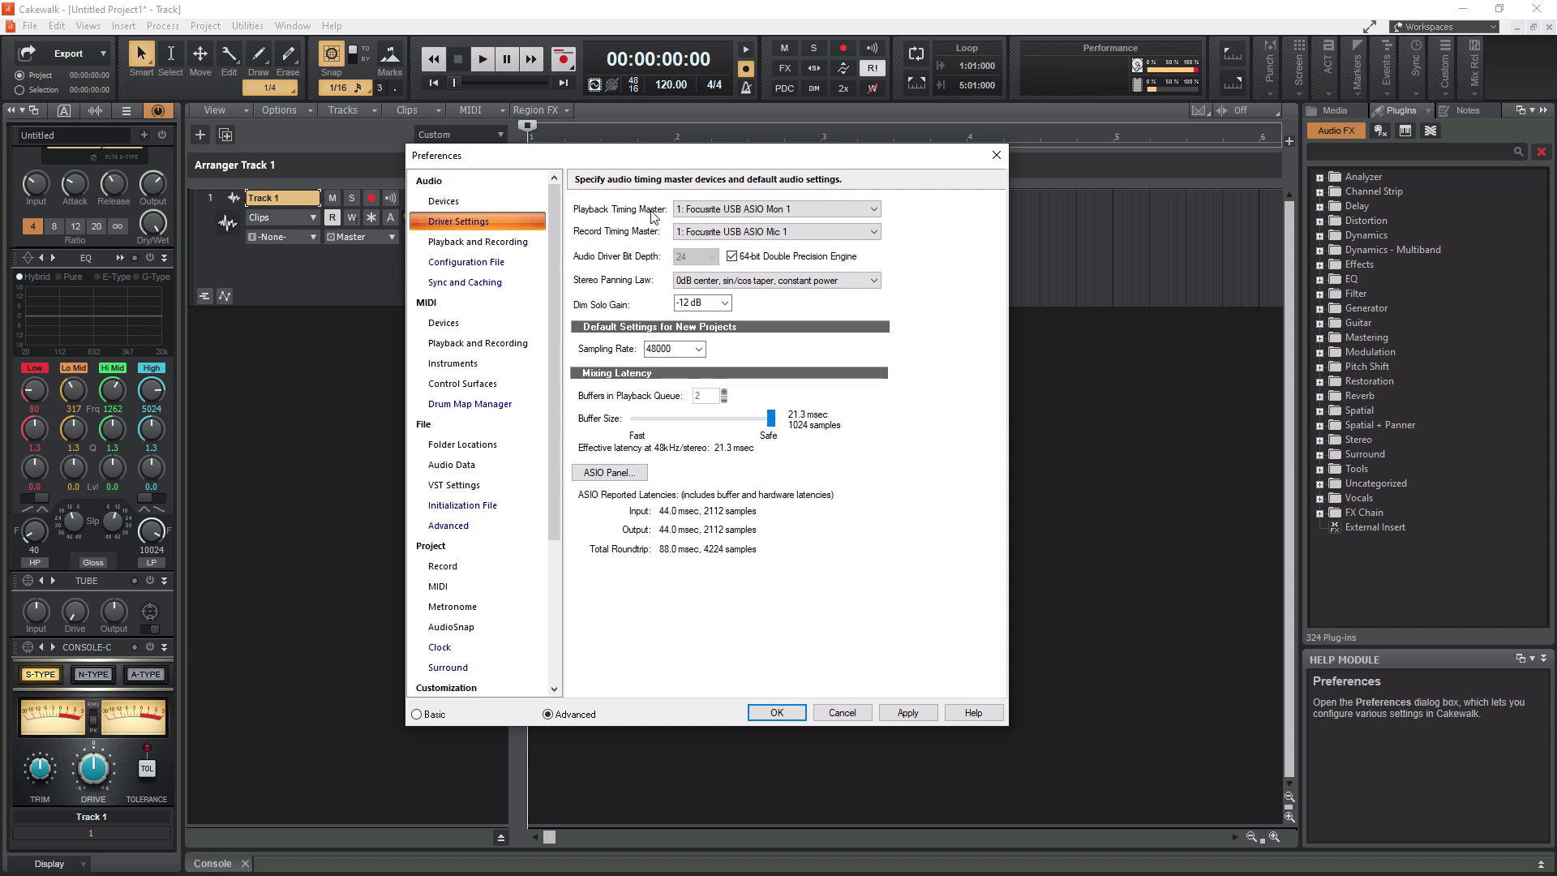
left_click(872, 211)
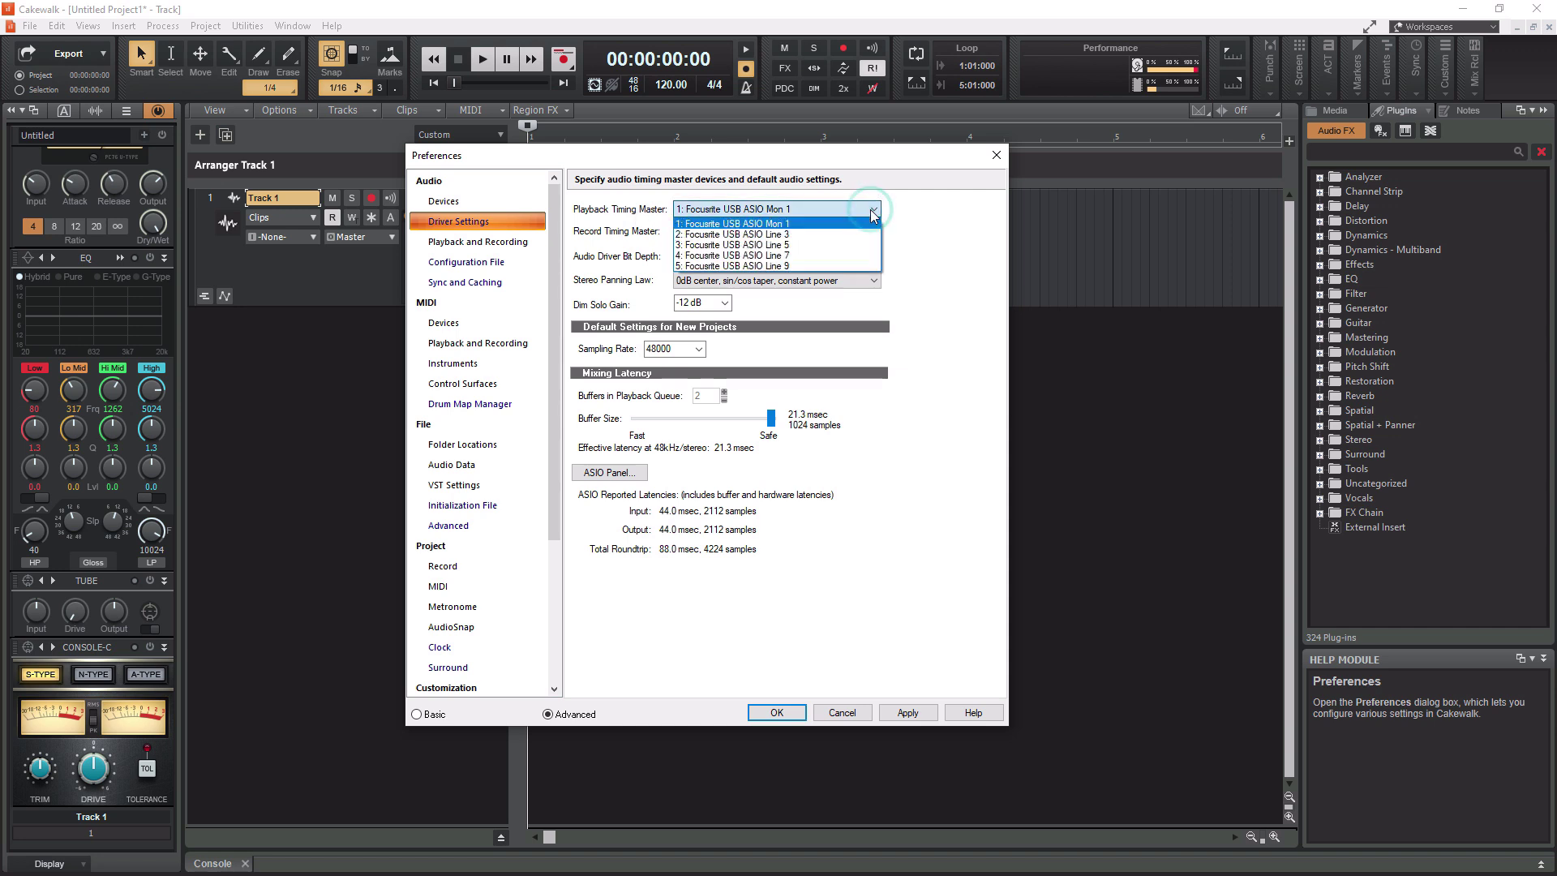
left_click(791, 224)
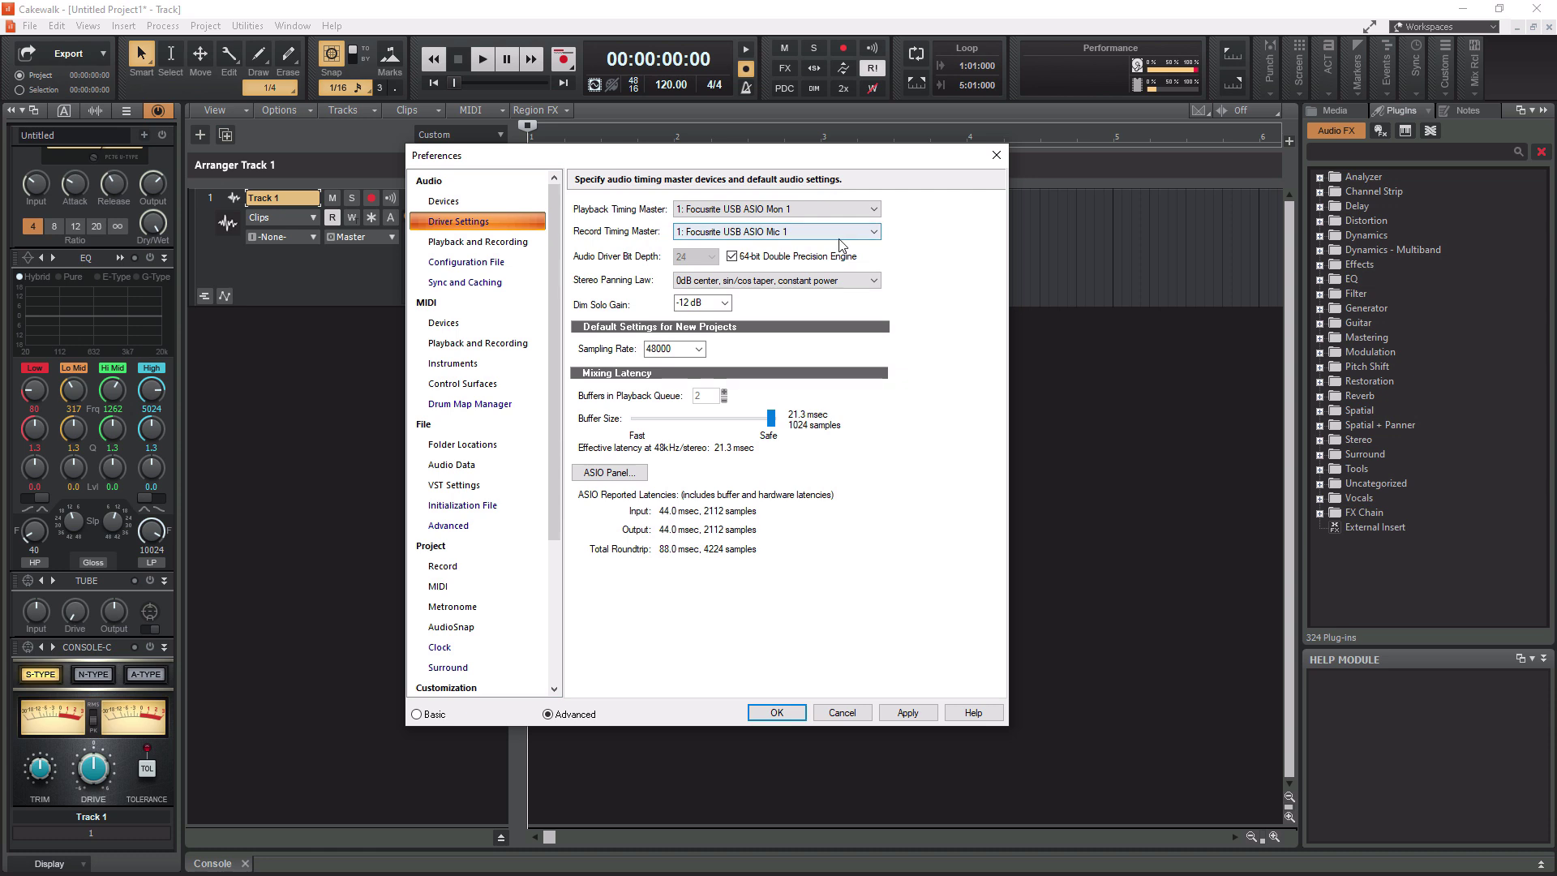
left_click(873, 232)
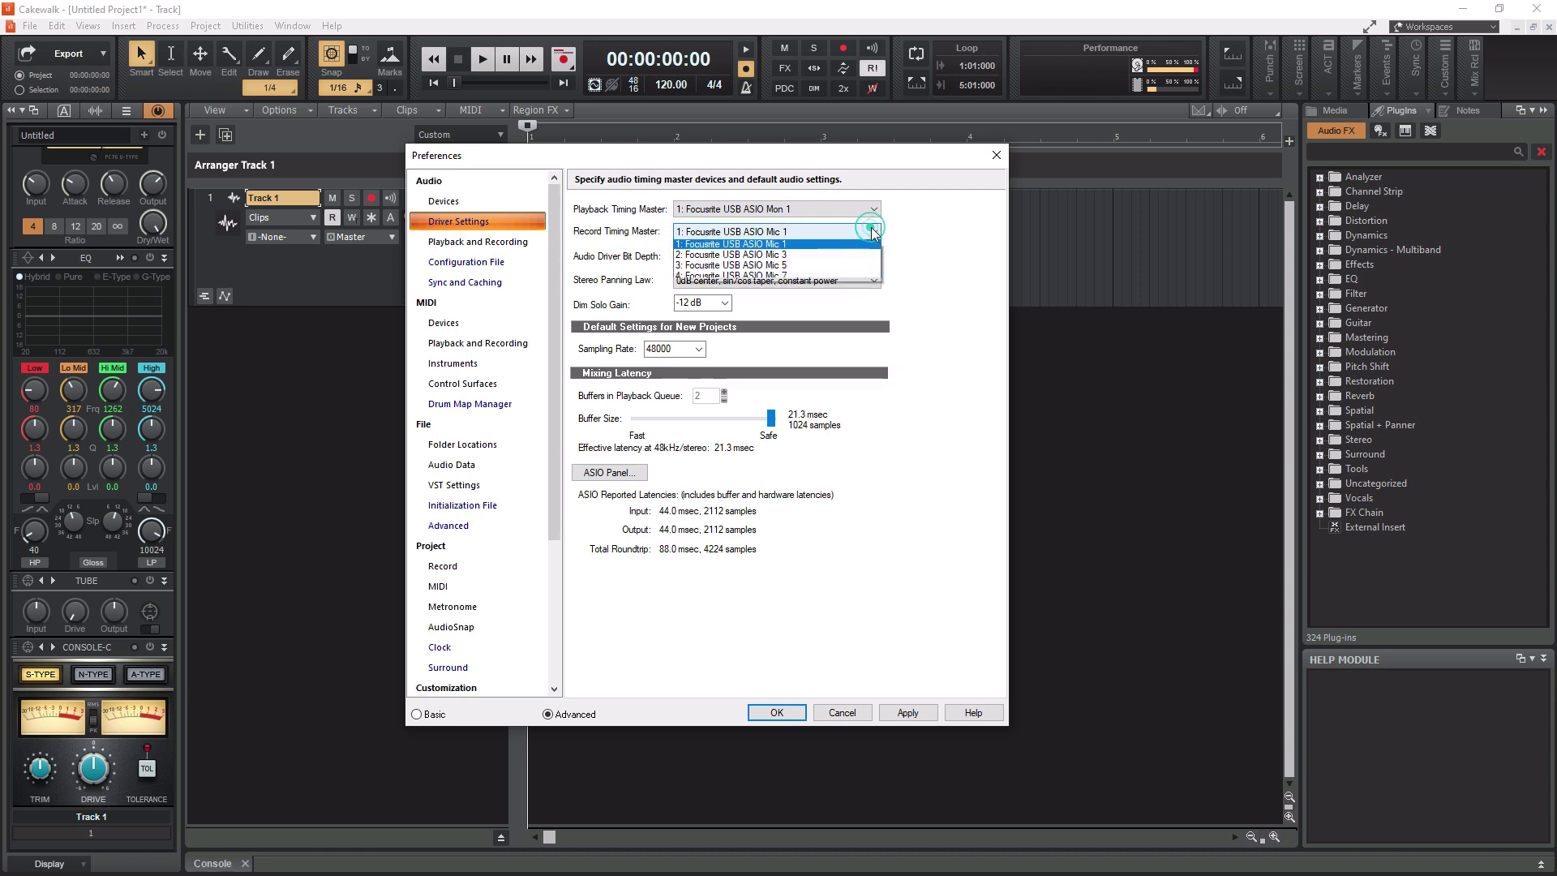
left_click(769, 246)
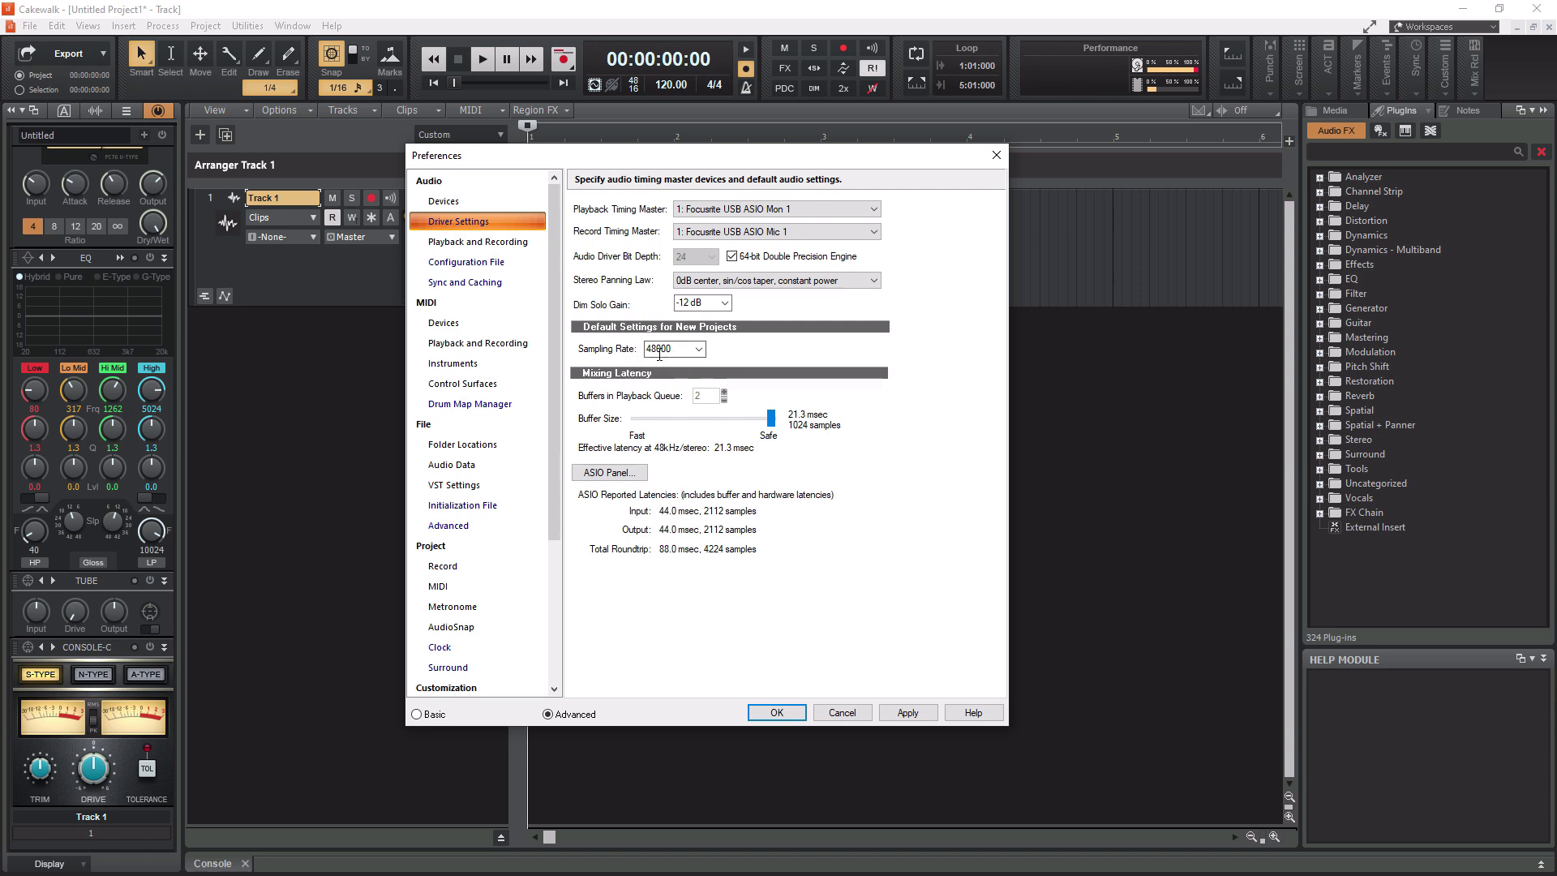
left_click(699, 349)
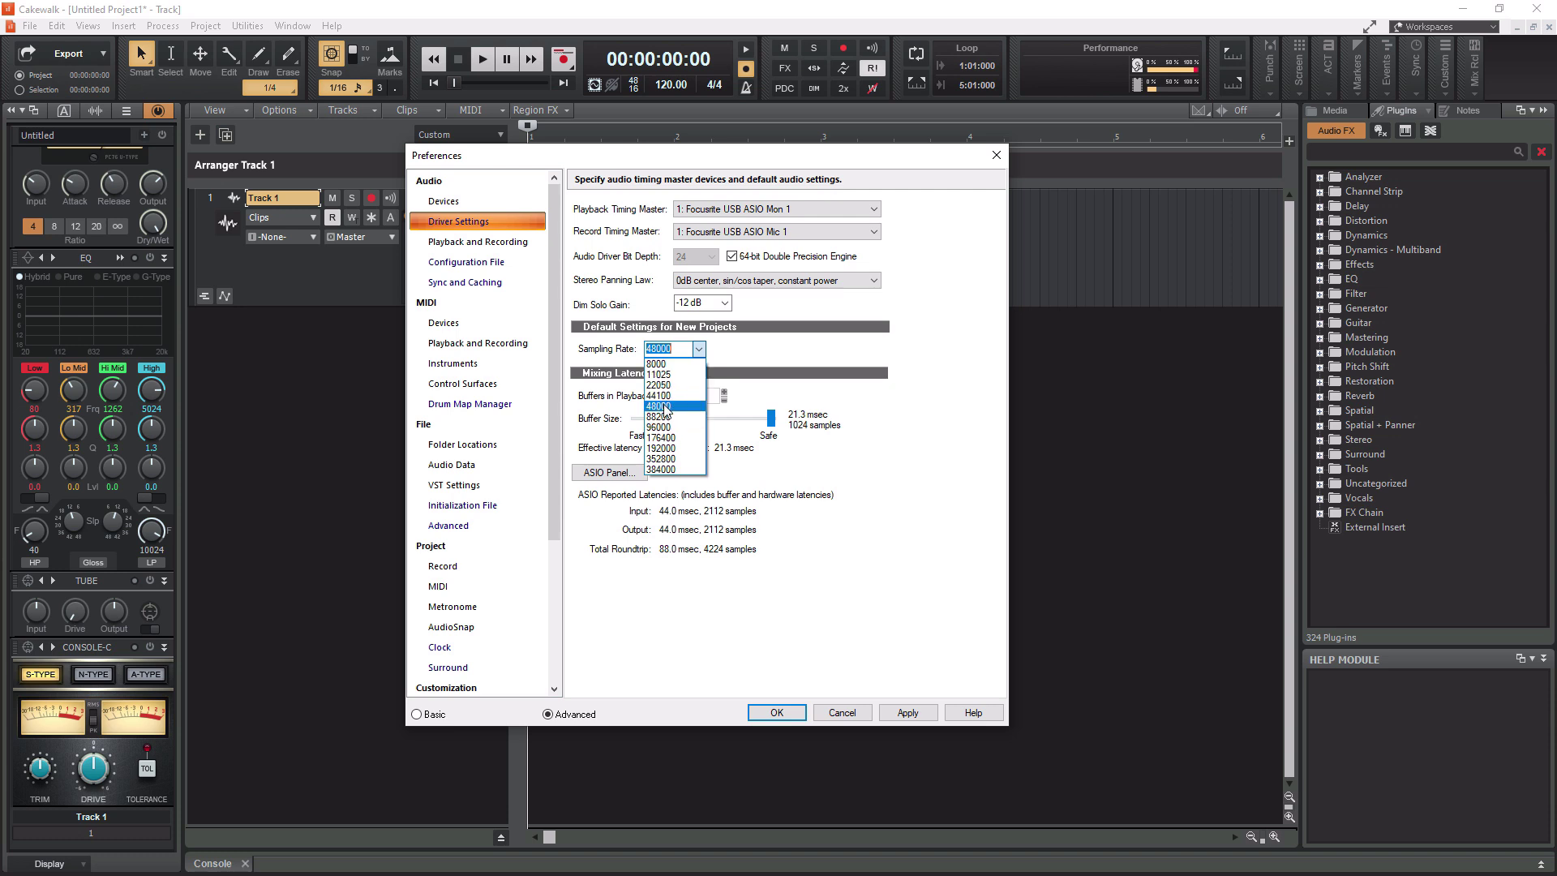
left_click(762, 353)
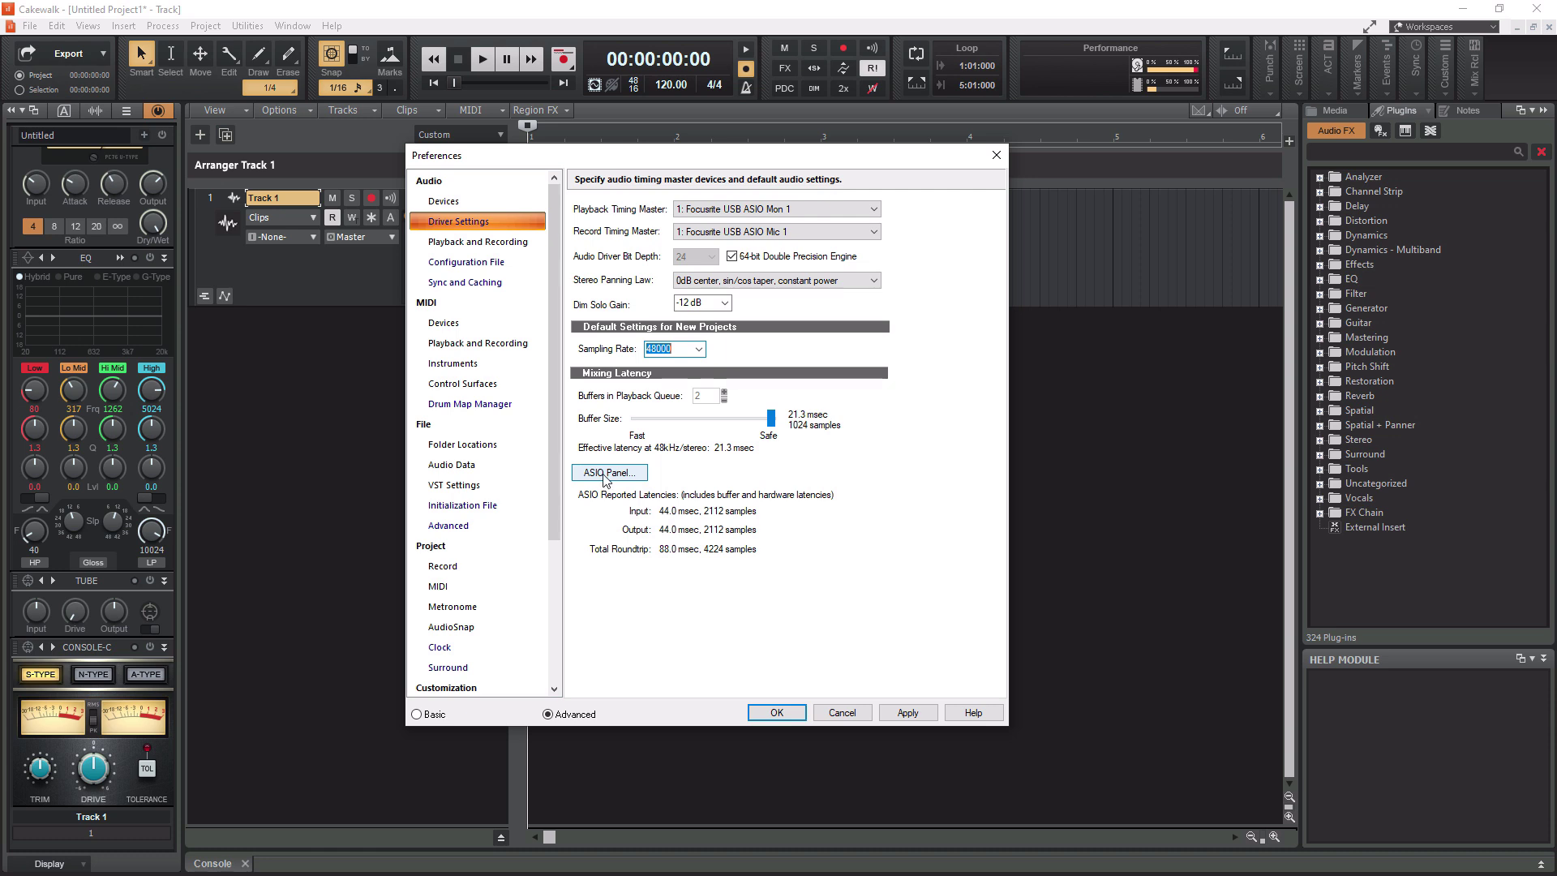
left_click(613, 478)
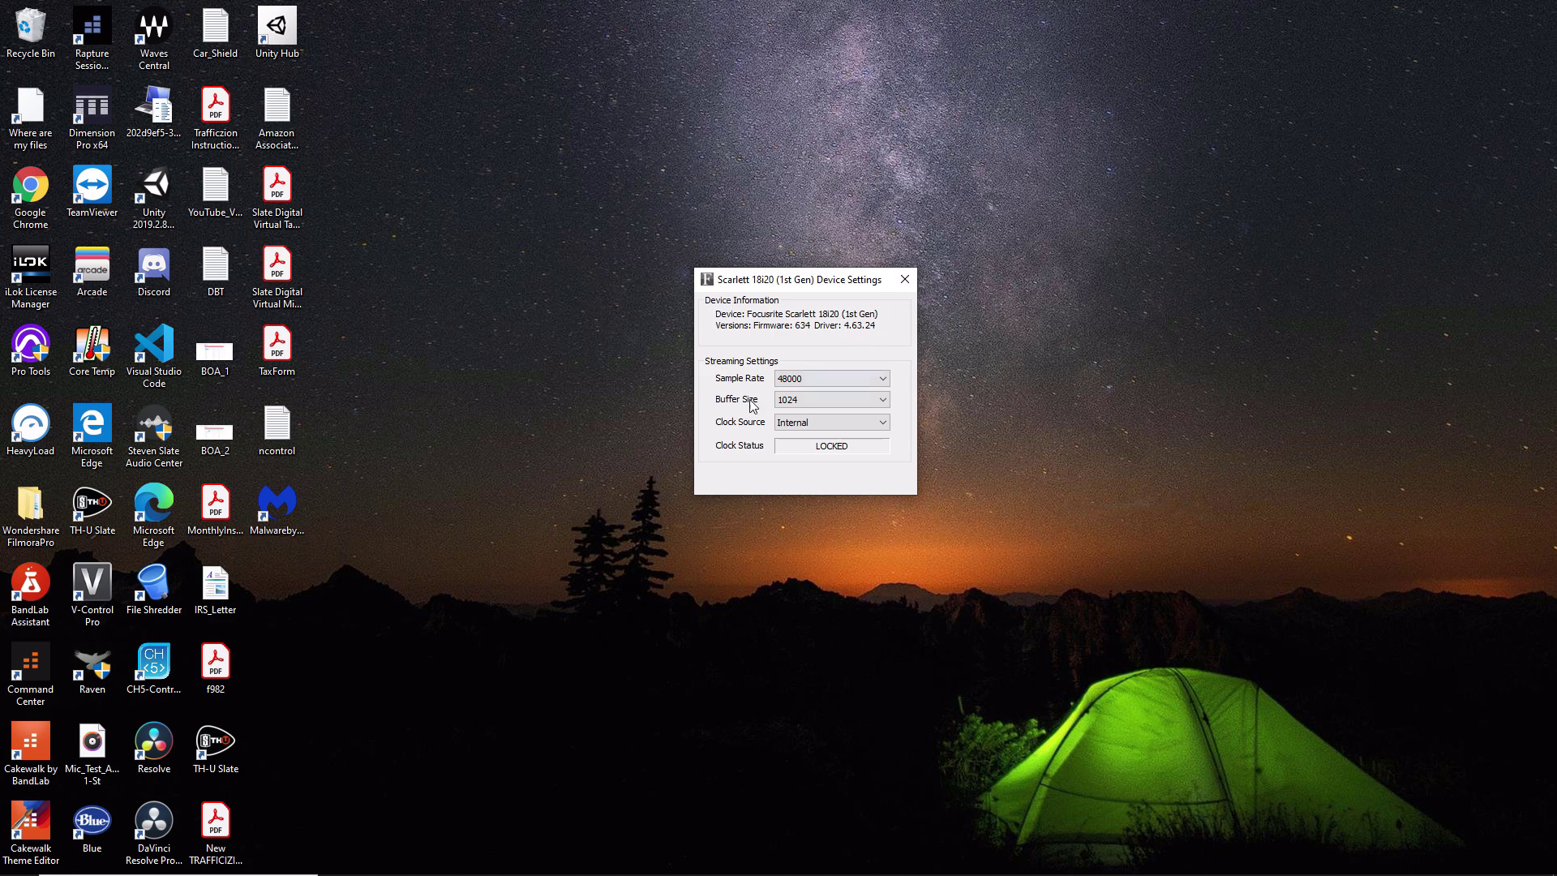
left_click(882, 400)
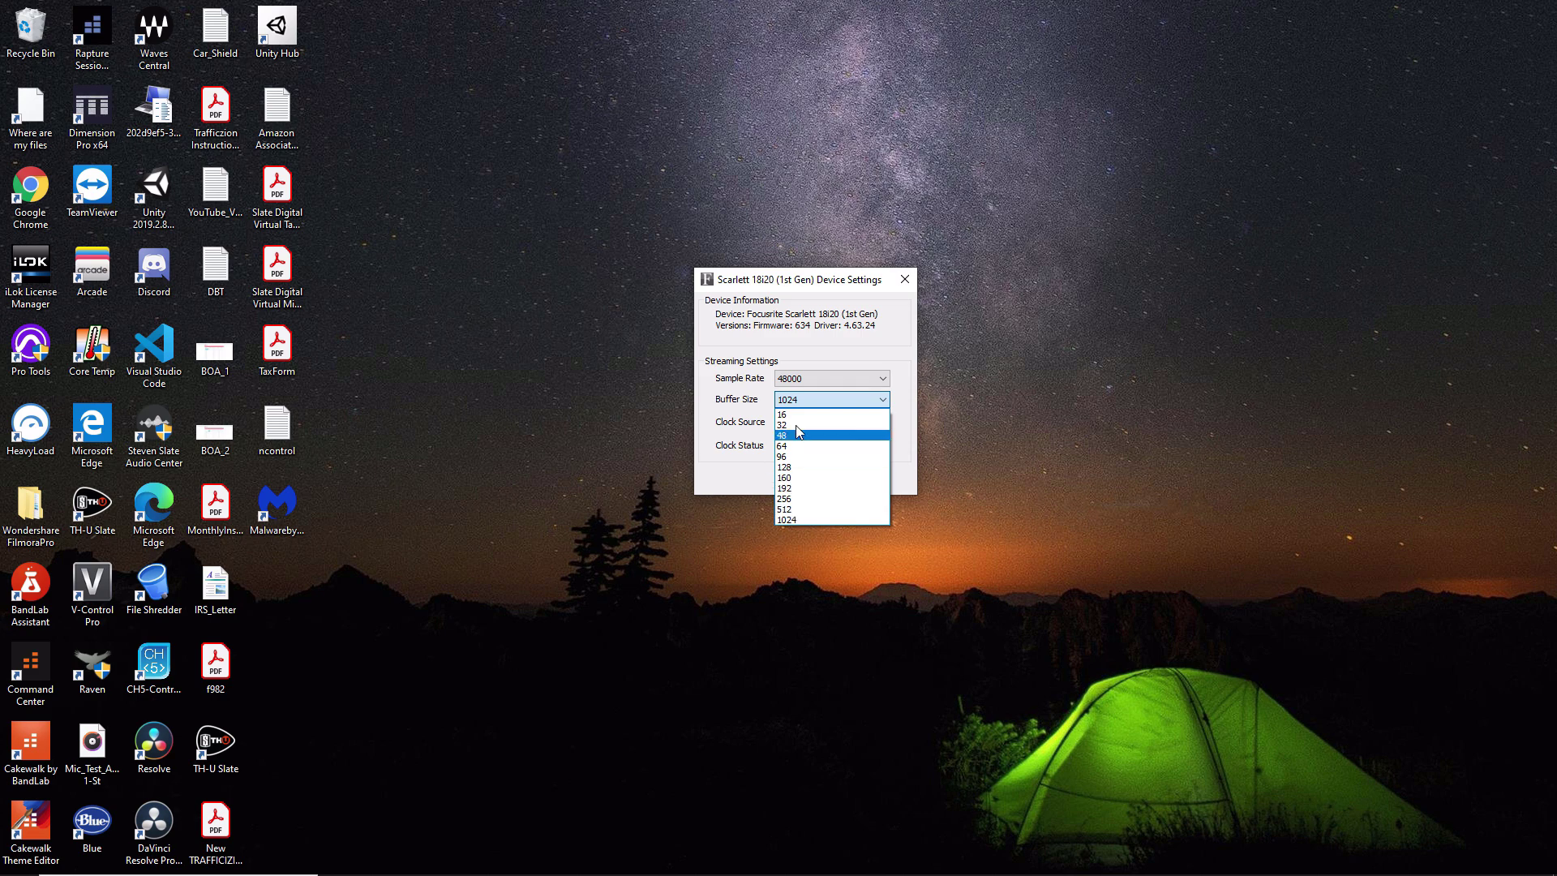
left_click(841, 321)
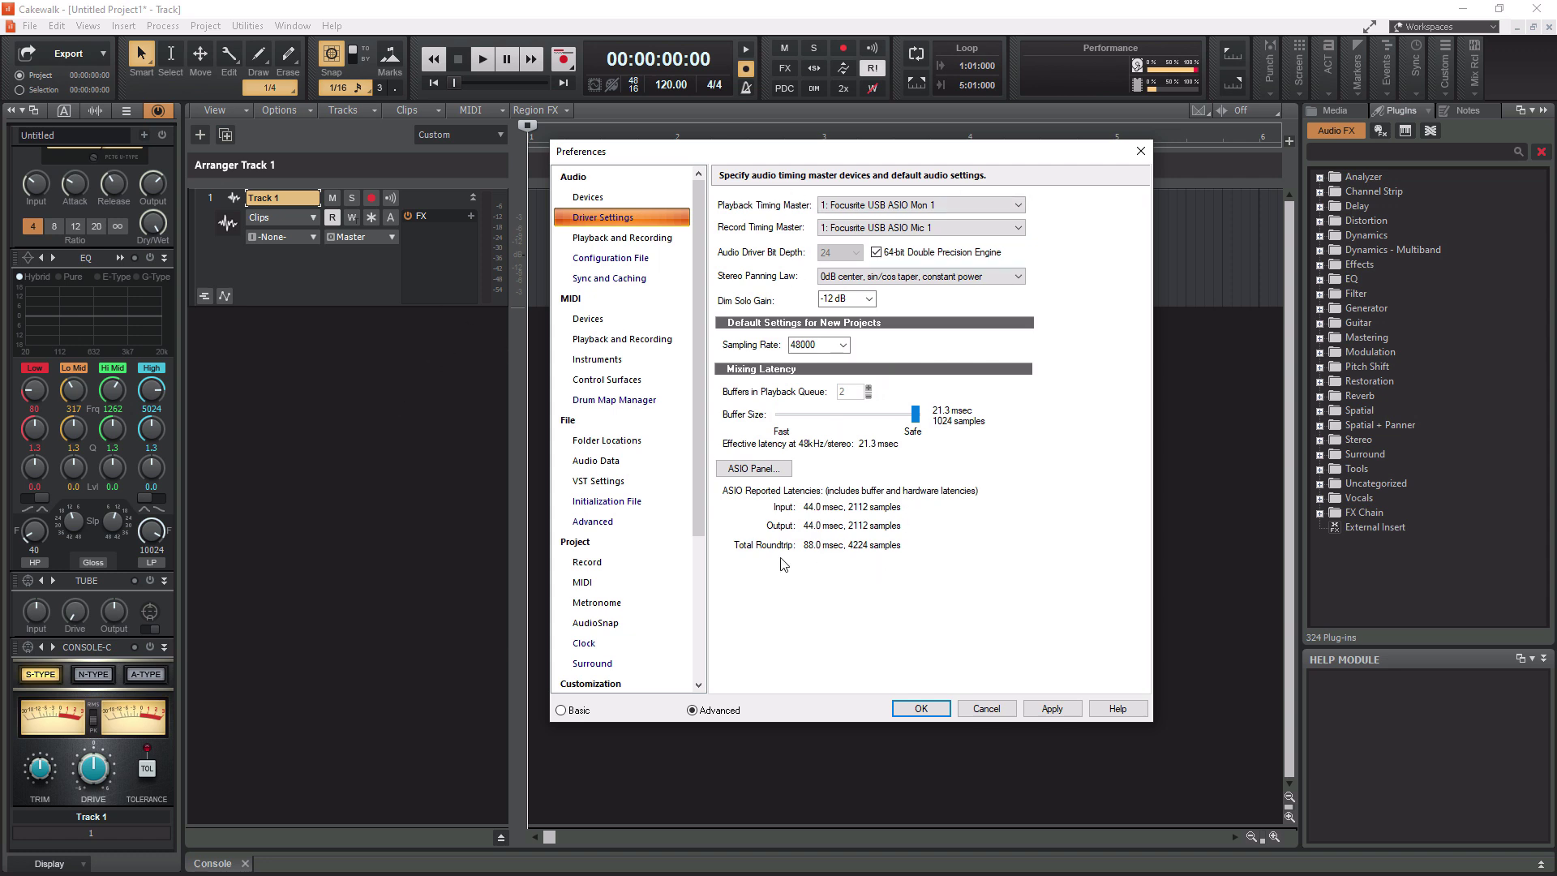
- Show the Audio Devices page listing the Focusrite USB ASIO input and output drivers
left_click(585, 200)
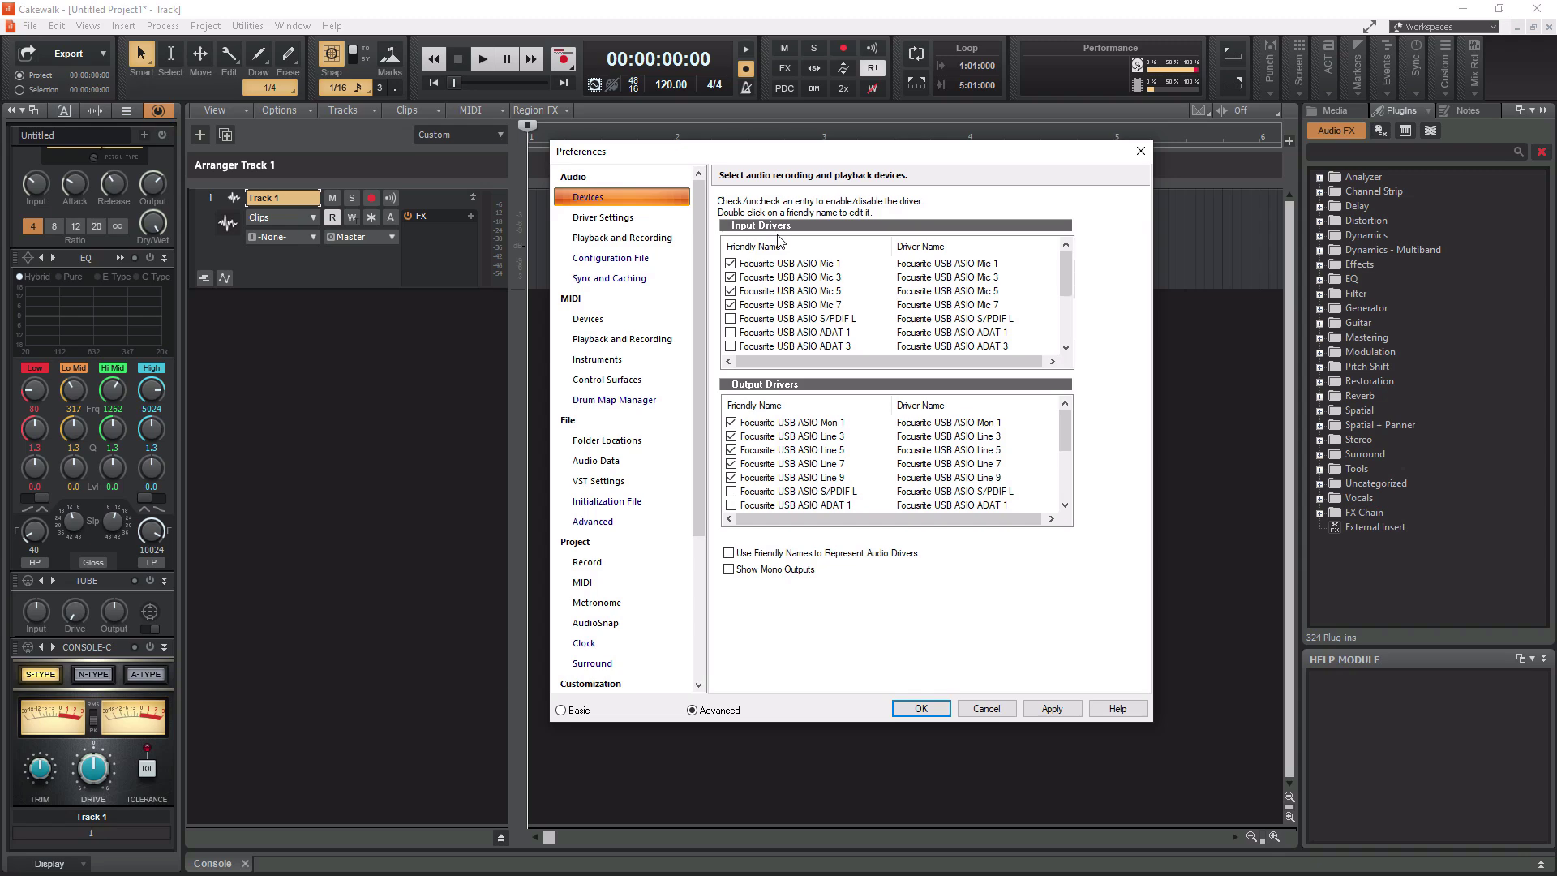
- Confirm ASIO as the driver mode in Playback and Recording, then return to Audio Devices
left_click(596, 241)
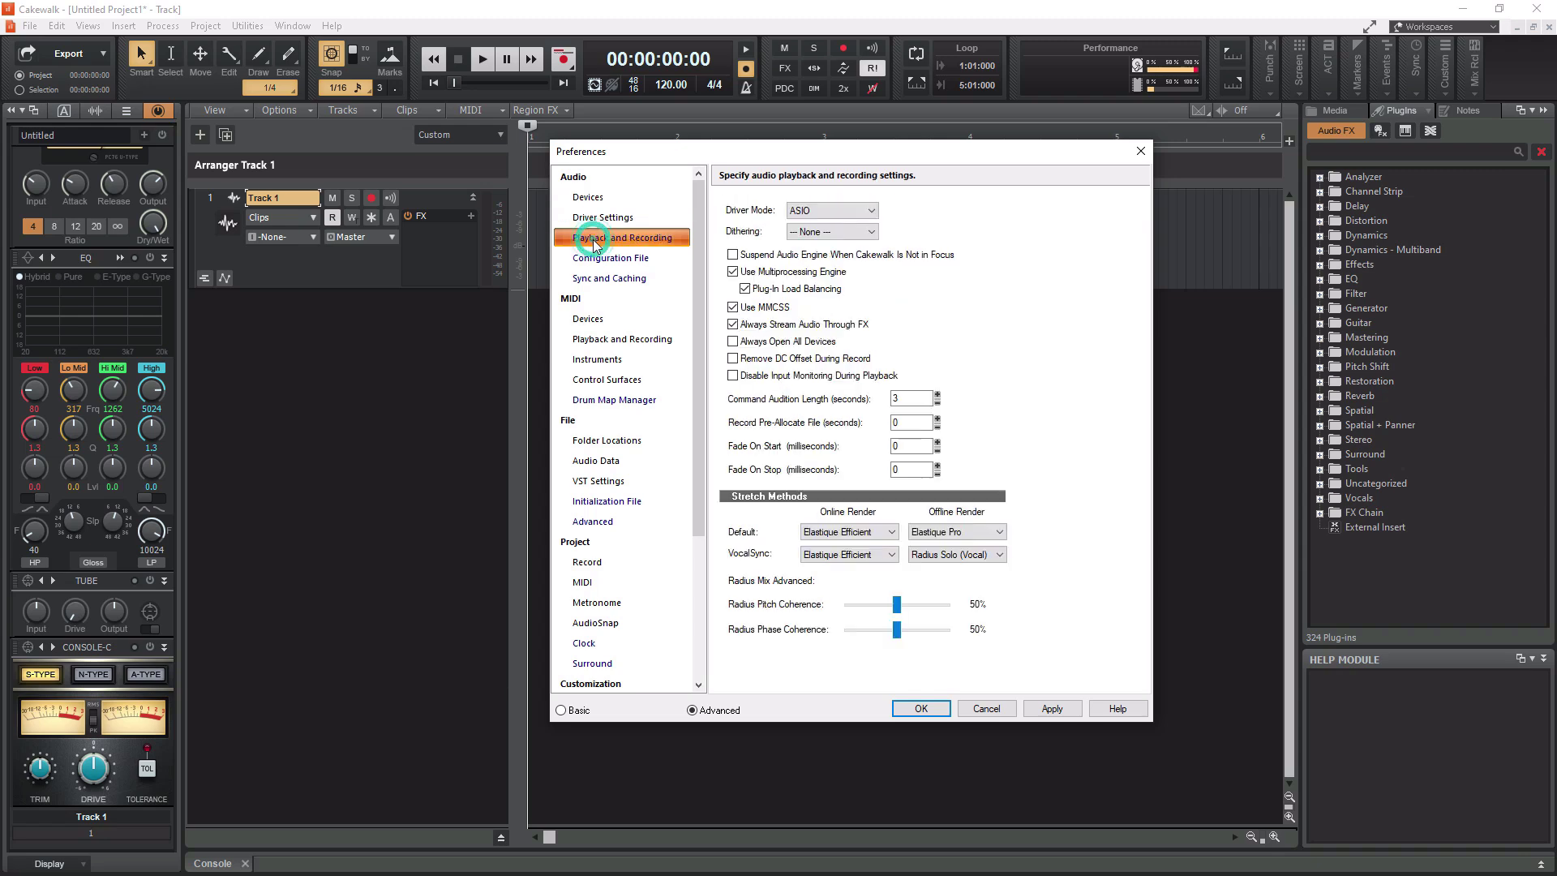
left_click(867, 212)
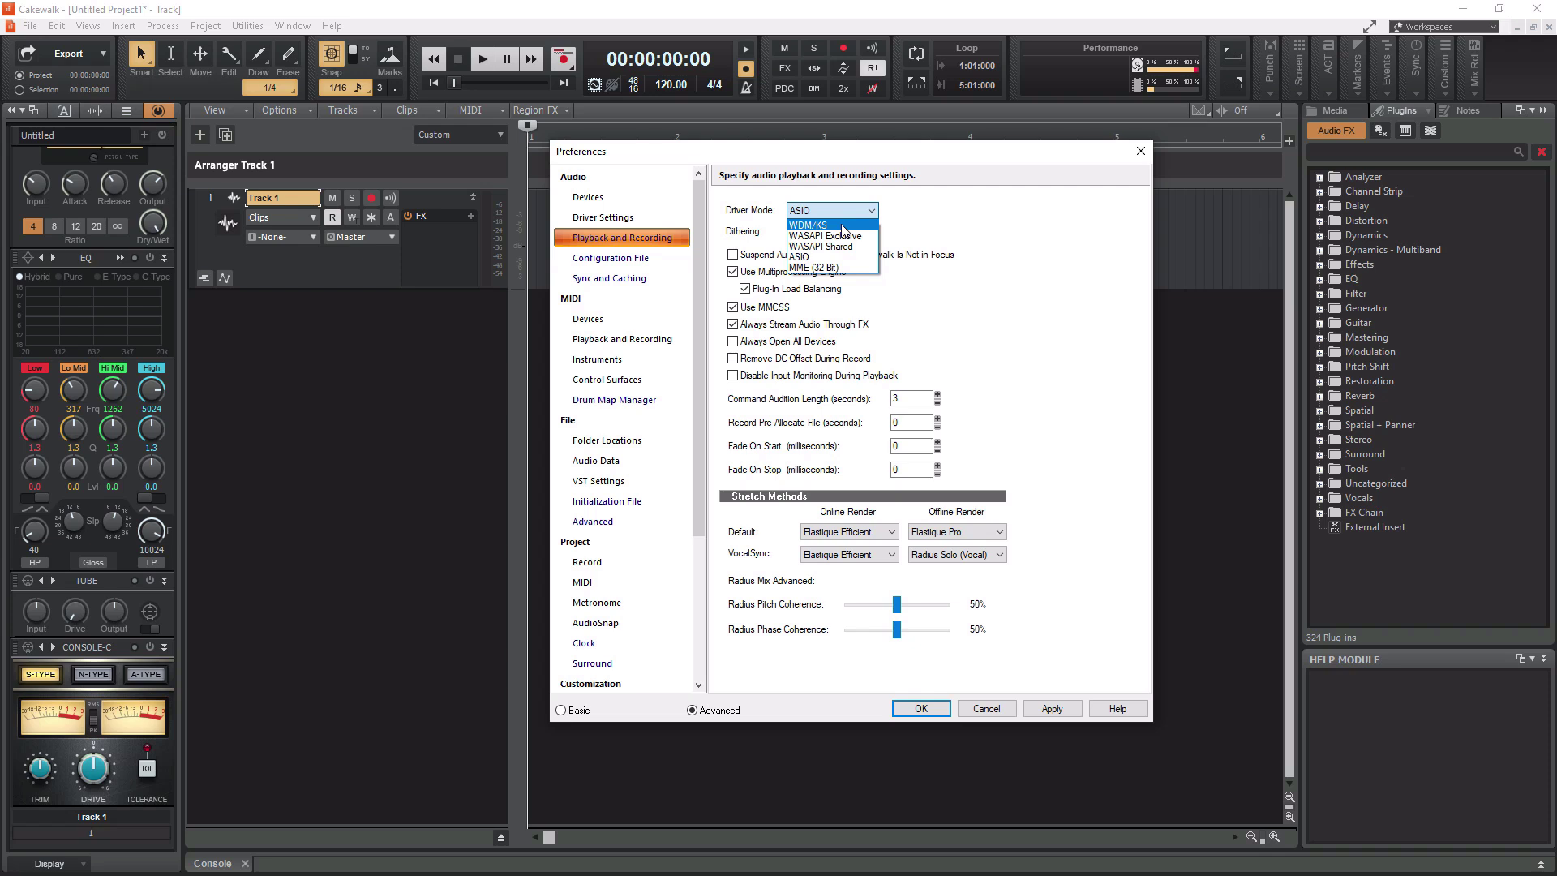
left_click(949, 232)
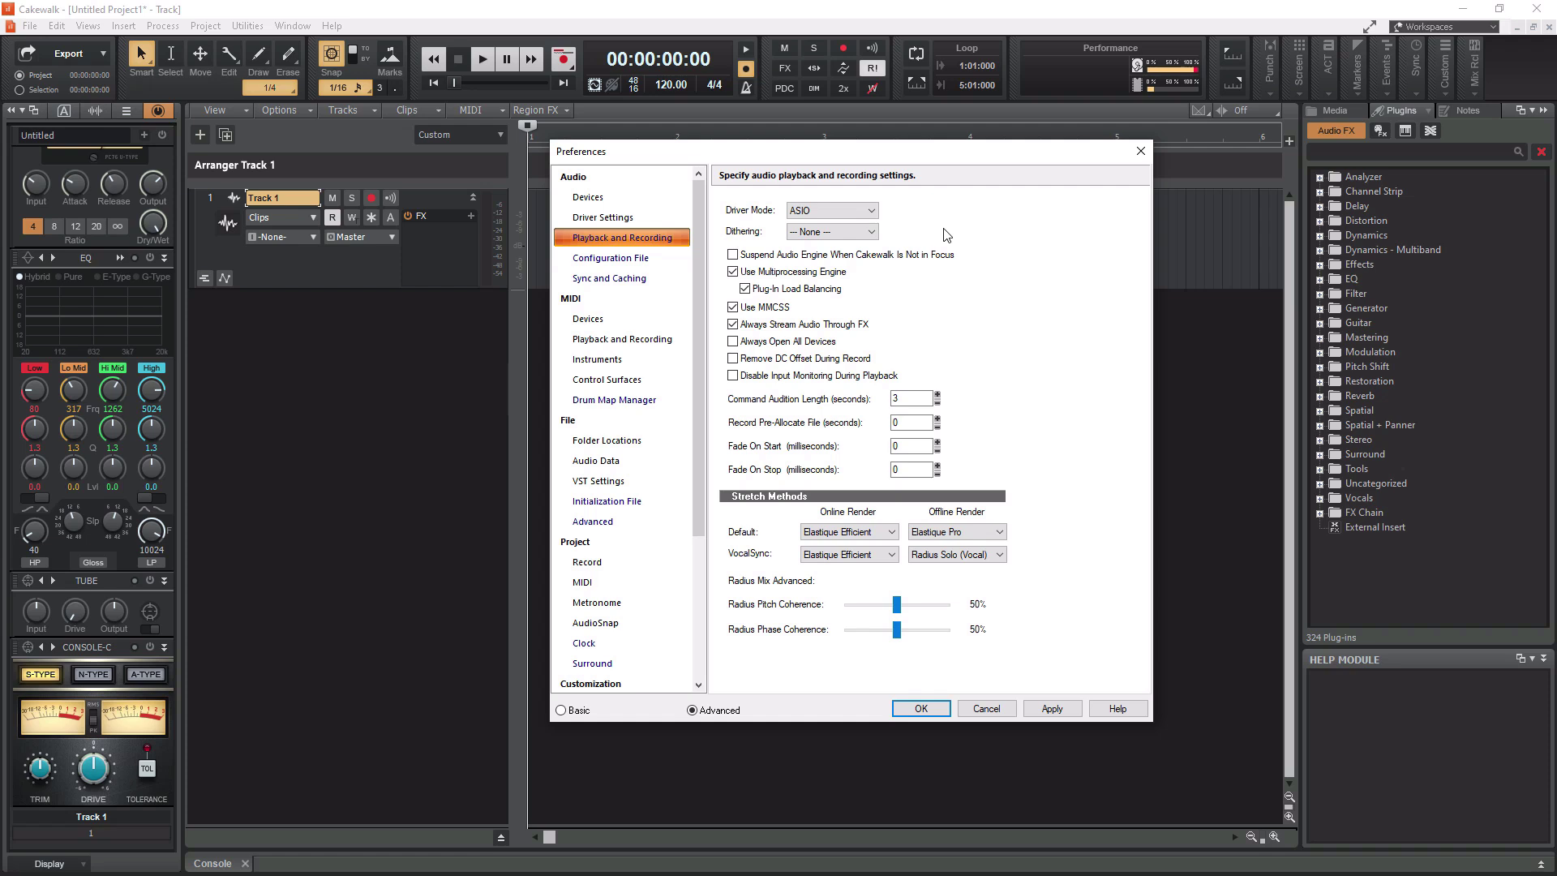
left_click(589, 199)
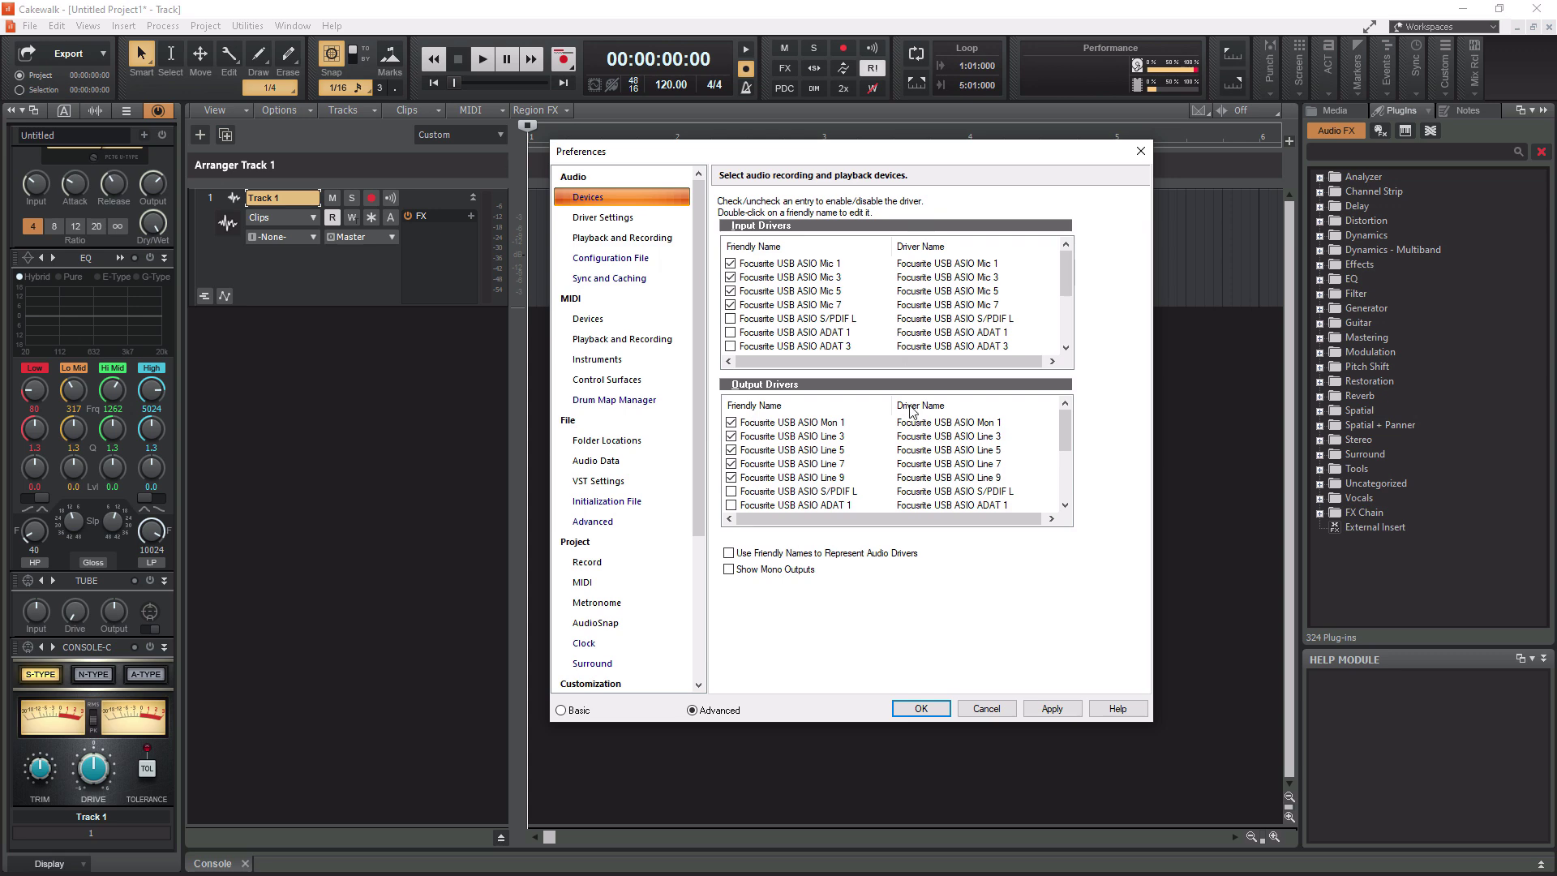
- Apply the checked Focusrite audio drivers and close Preferences
left_click(1054, 709)
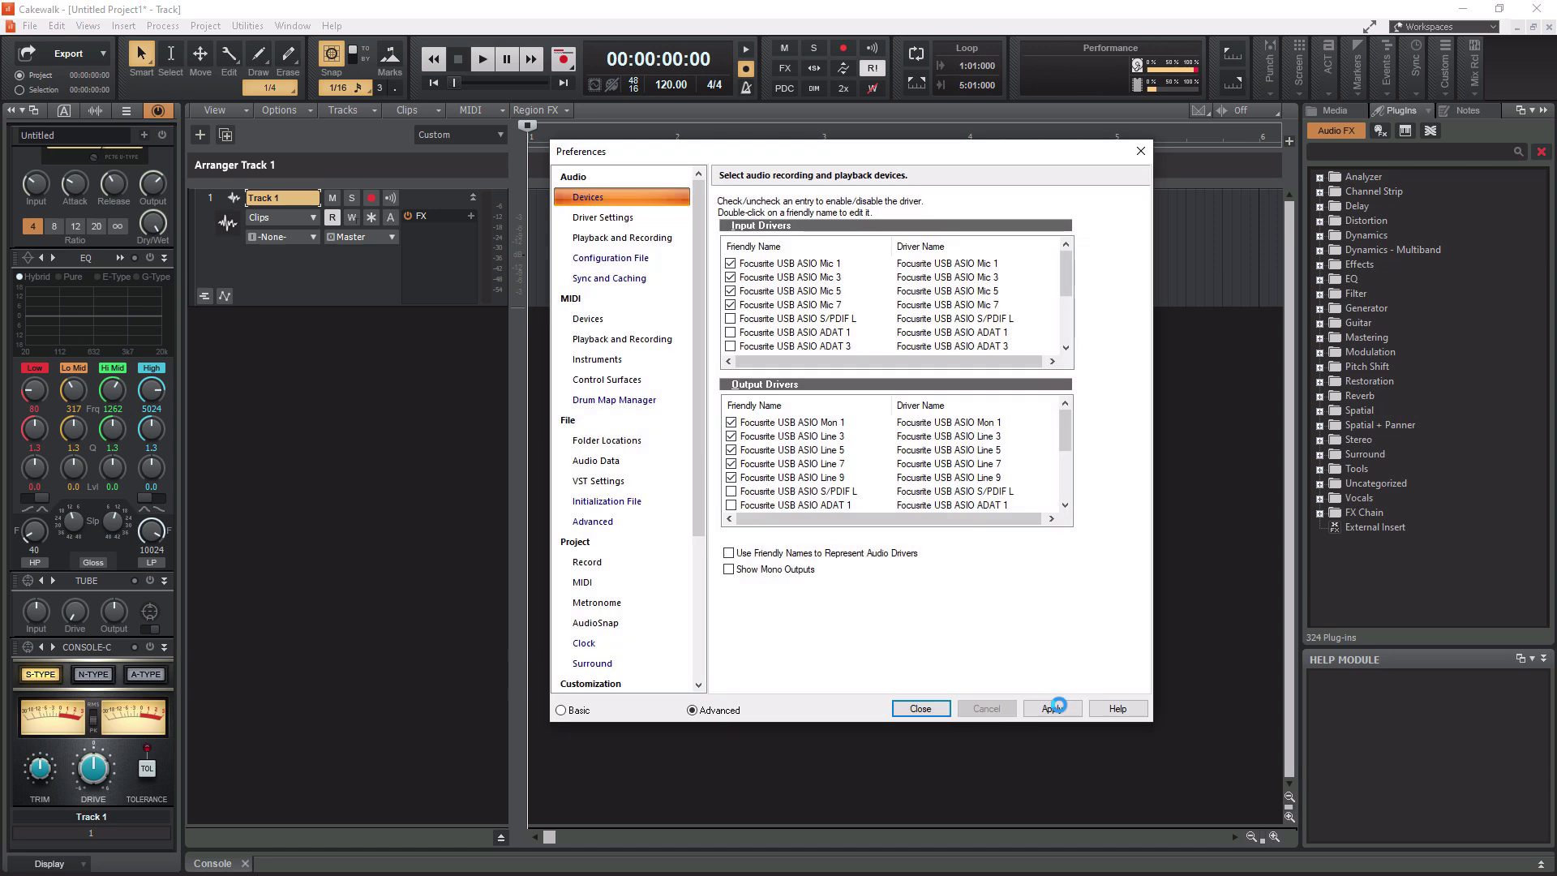
left_click(920, 708)
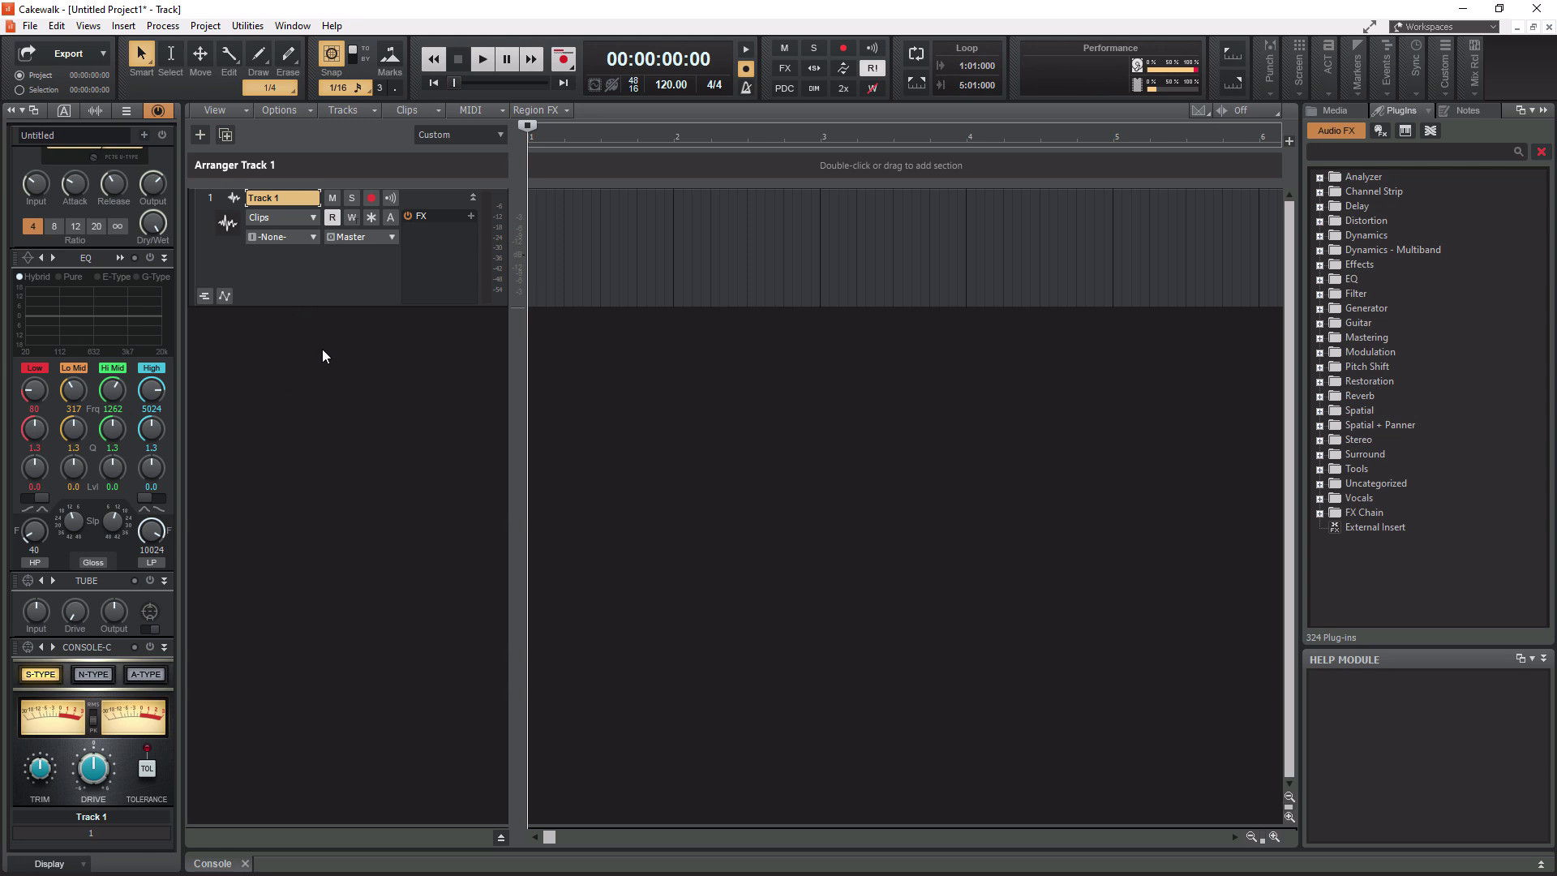
- Set Track 1's input to Left Focusrite USB ASIO Mic 1 and list its output choices
right_click(305, 362)
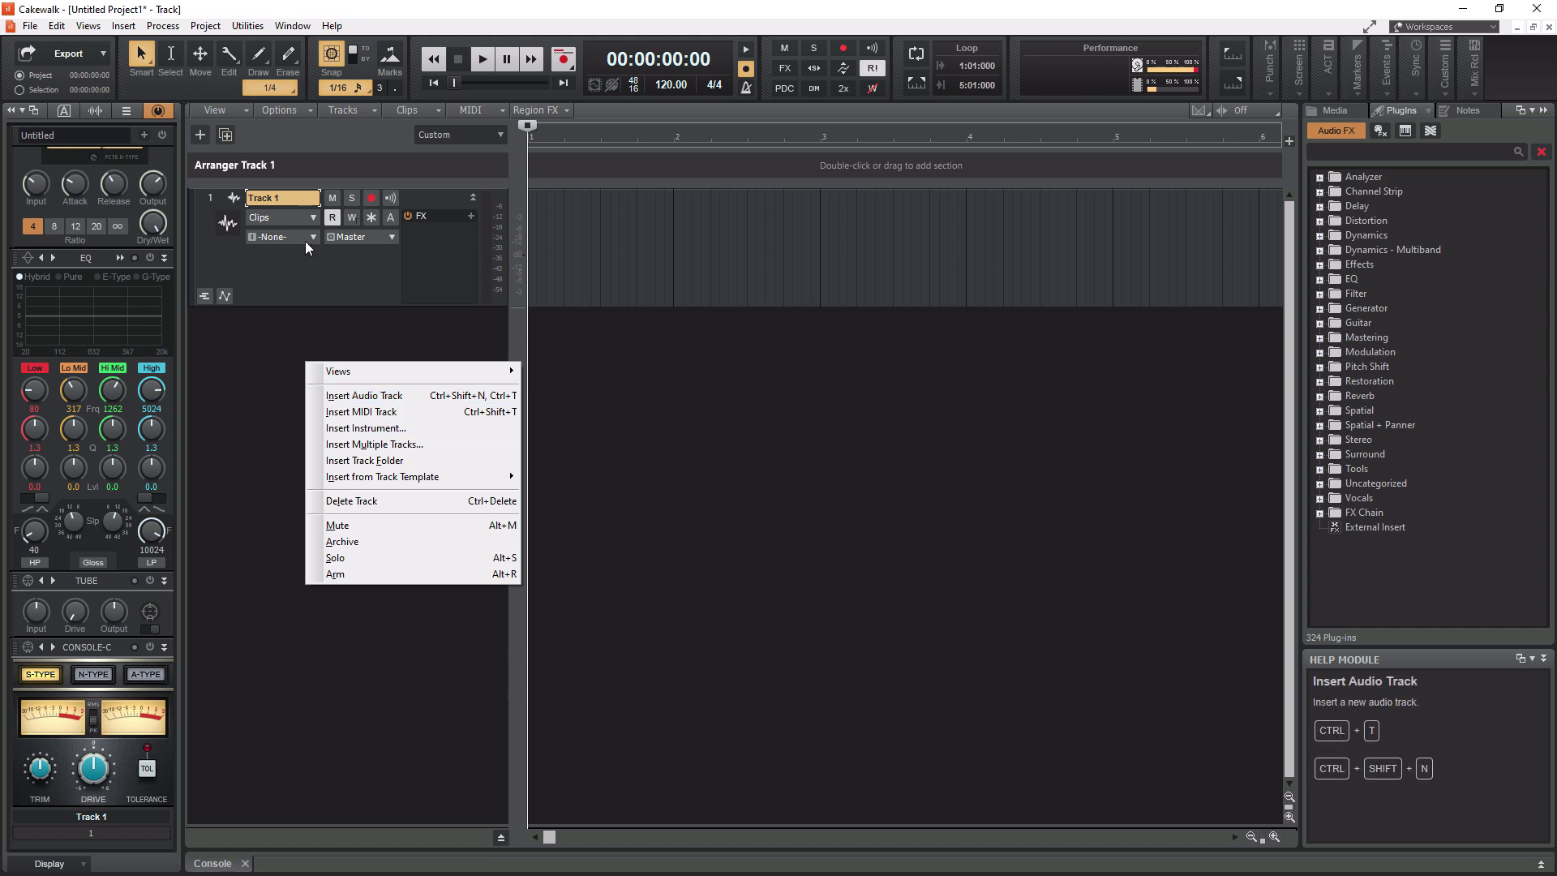
left_click(264, 332)
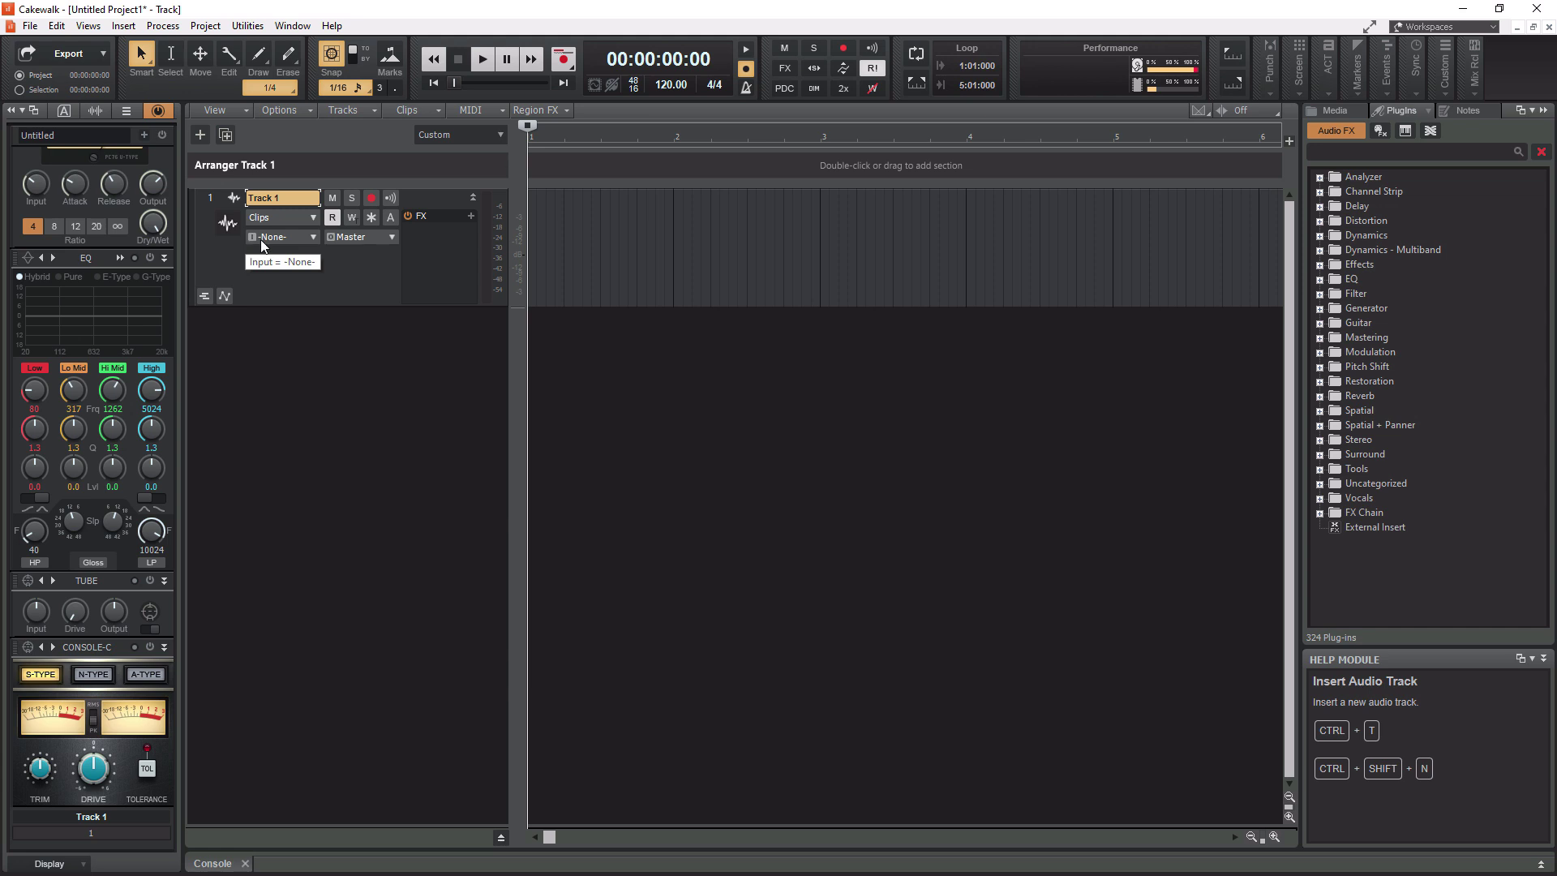
left_click(310, 237)
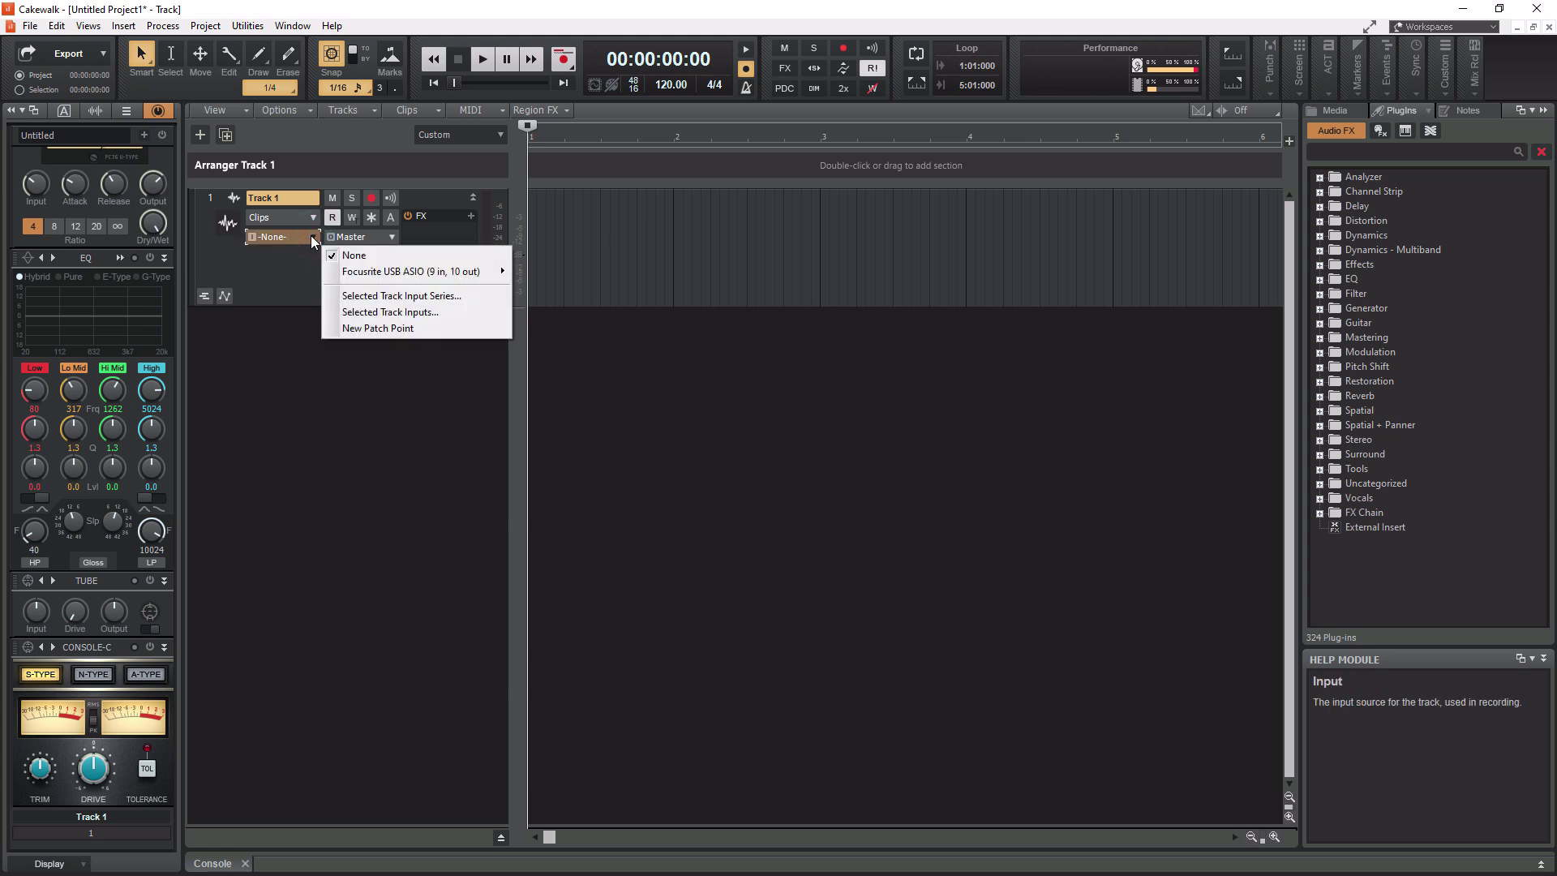
mouse_move(376, 280)
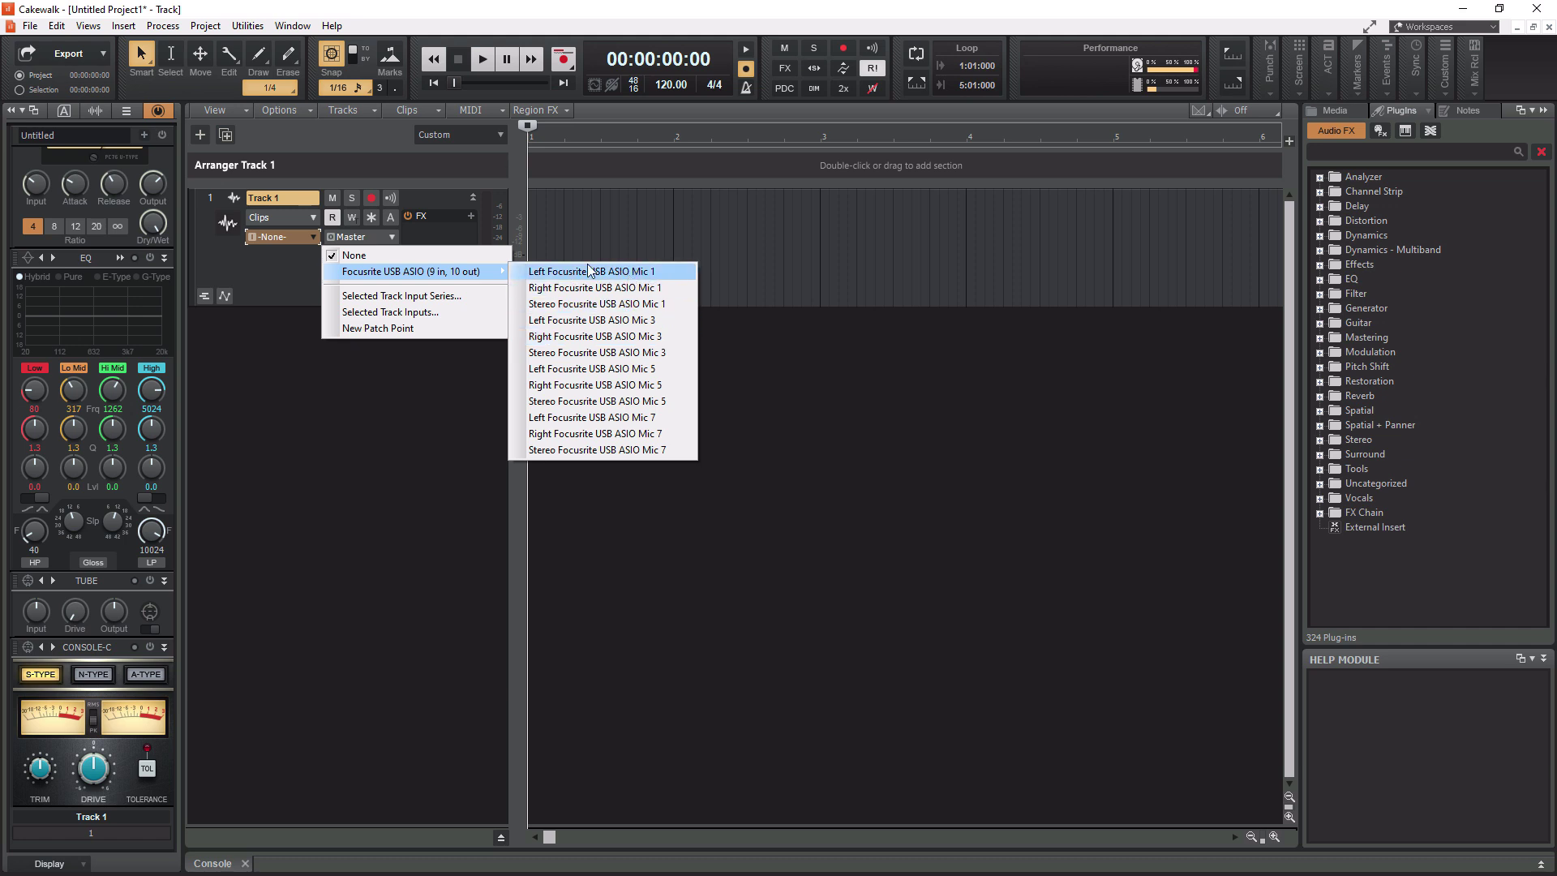
left_click(607, 276)
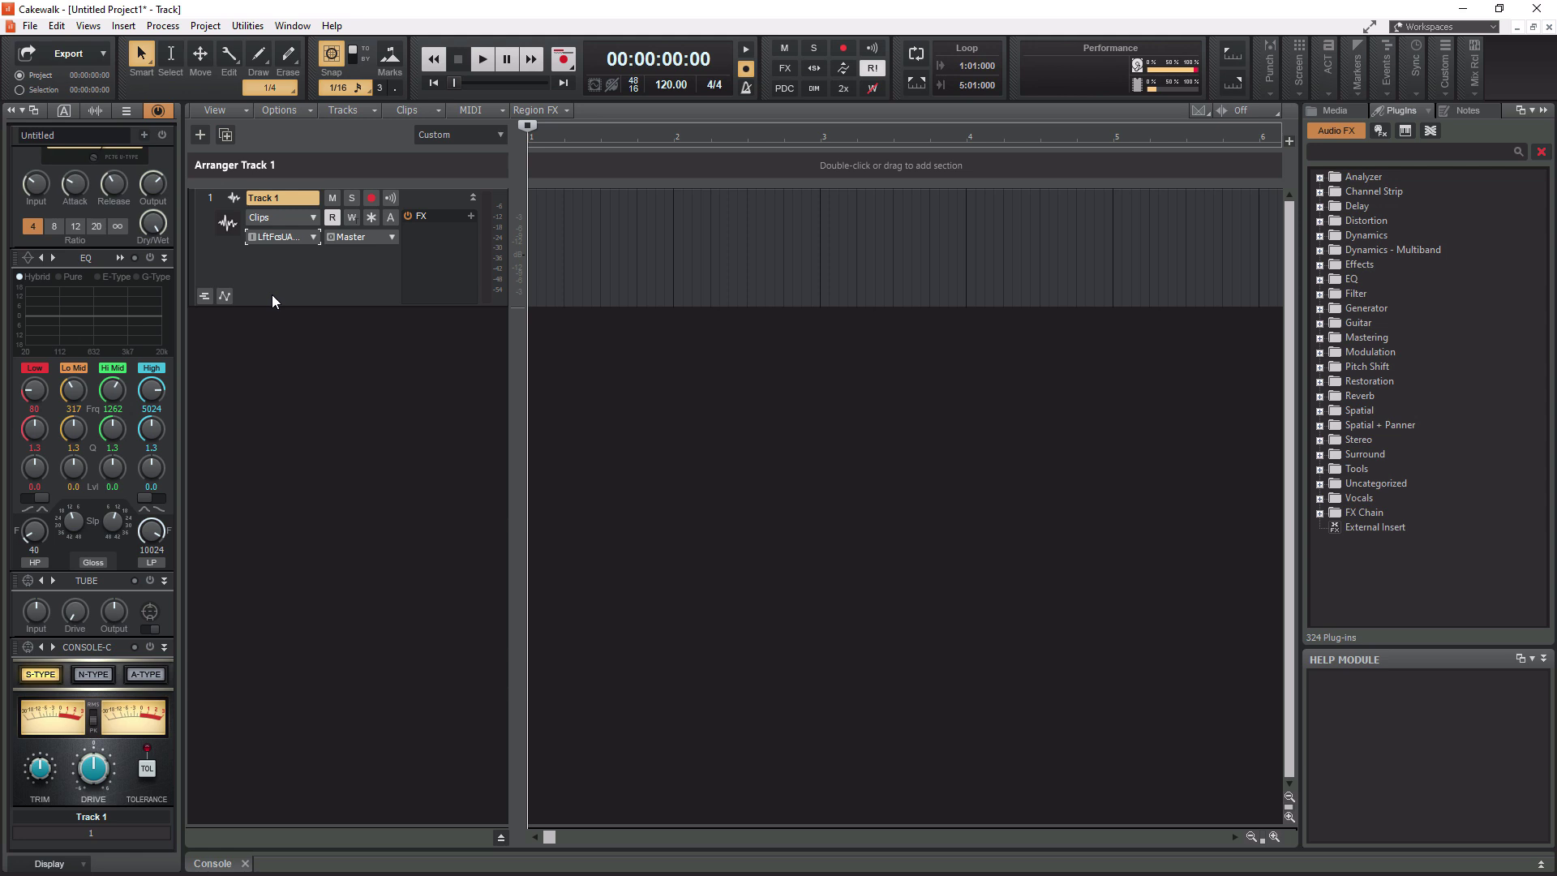
left_click(394, 240)
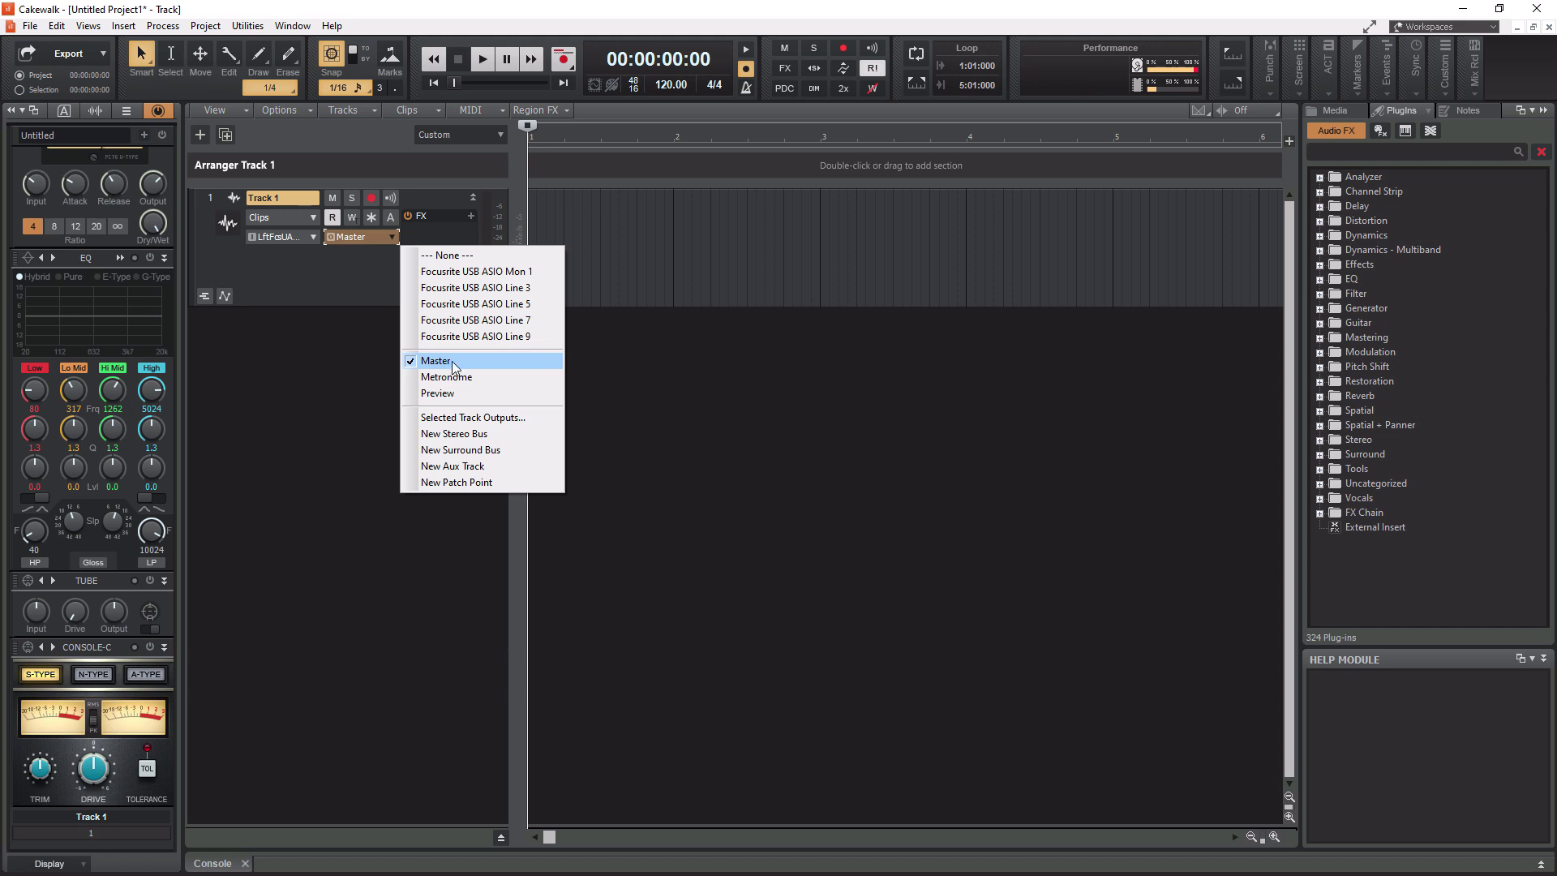
- Close Track 1's output list, leaving it set to Master
left_click(333, 353)
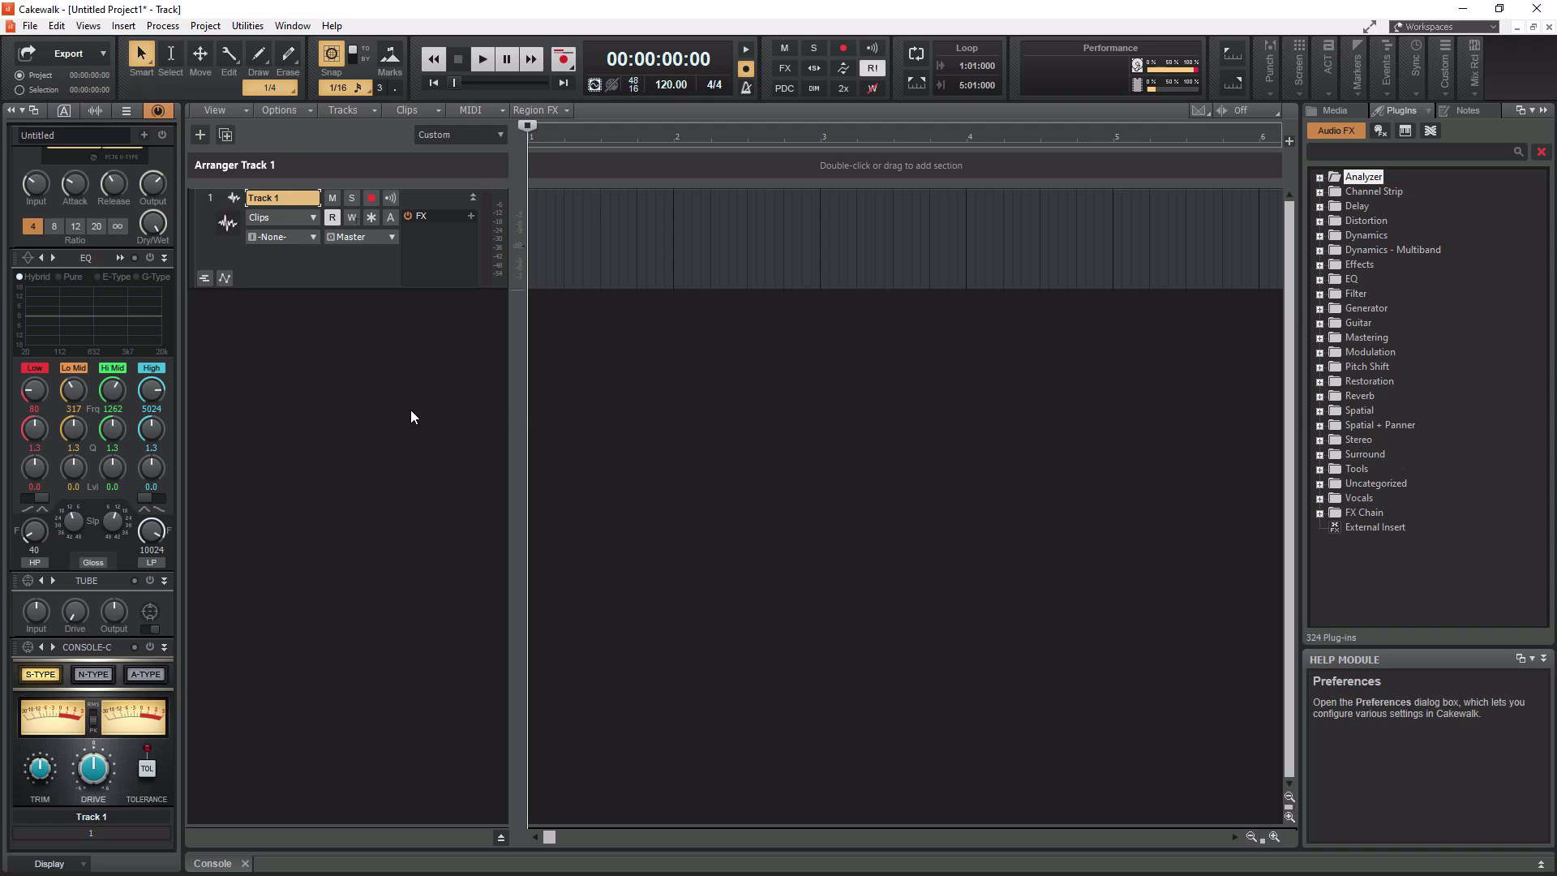
- Apply Focusrite USB MIDI as MIDI input and output in Preferences, then close it
left_click(56, 30)
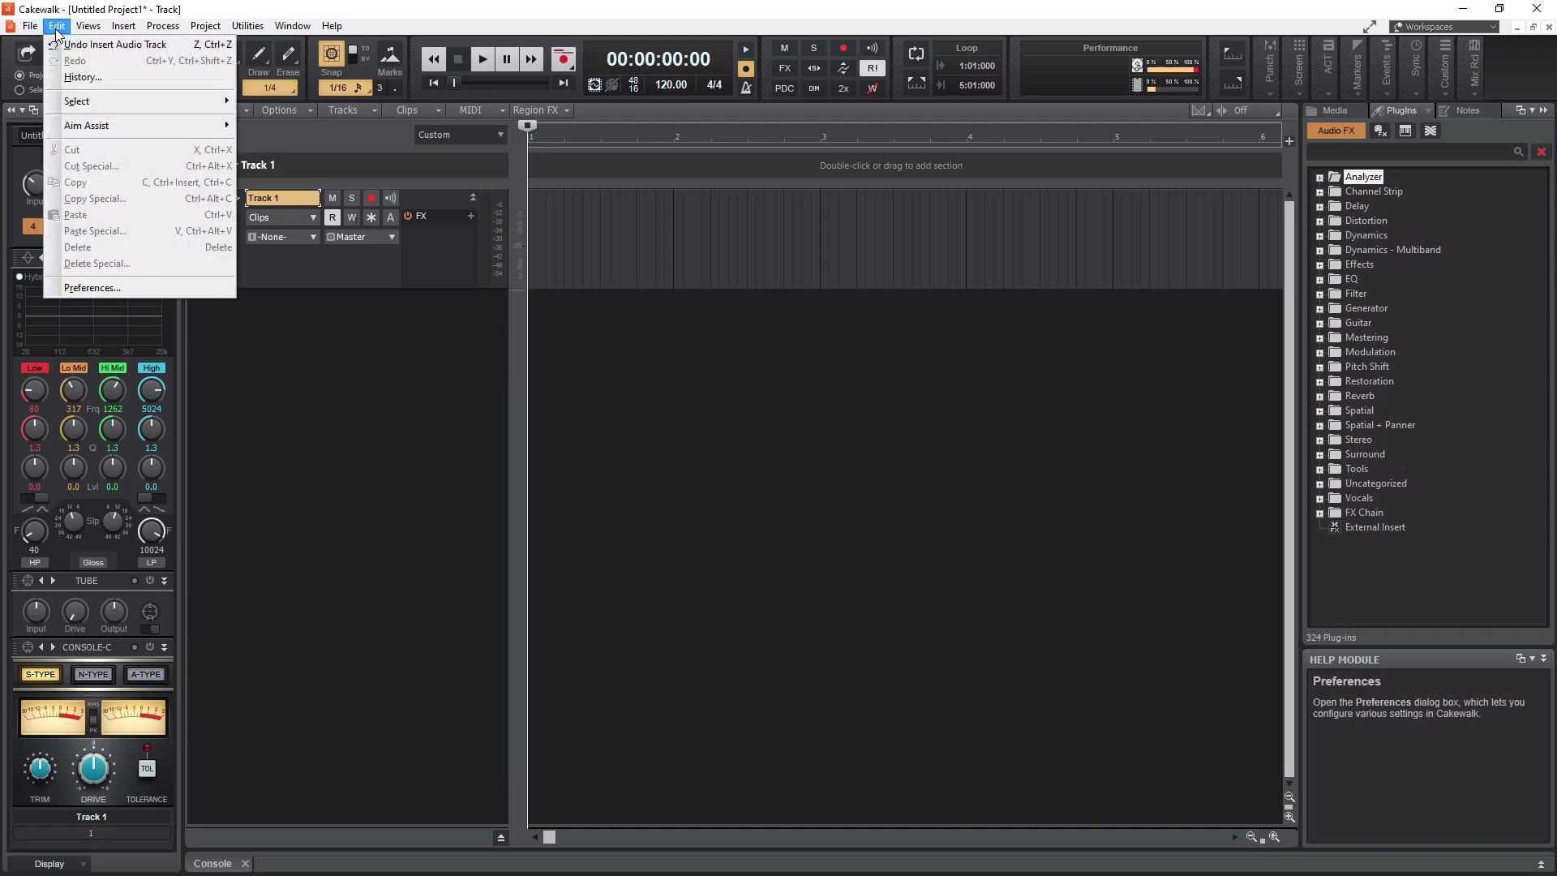
left_click(70, 289)
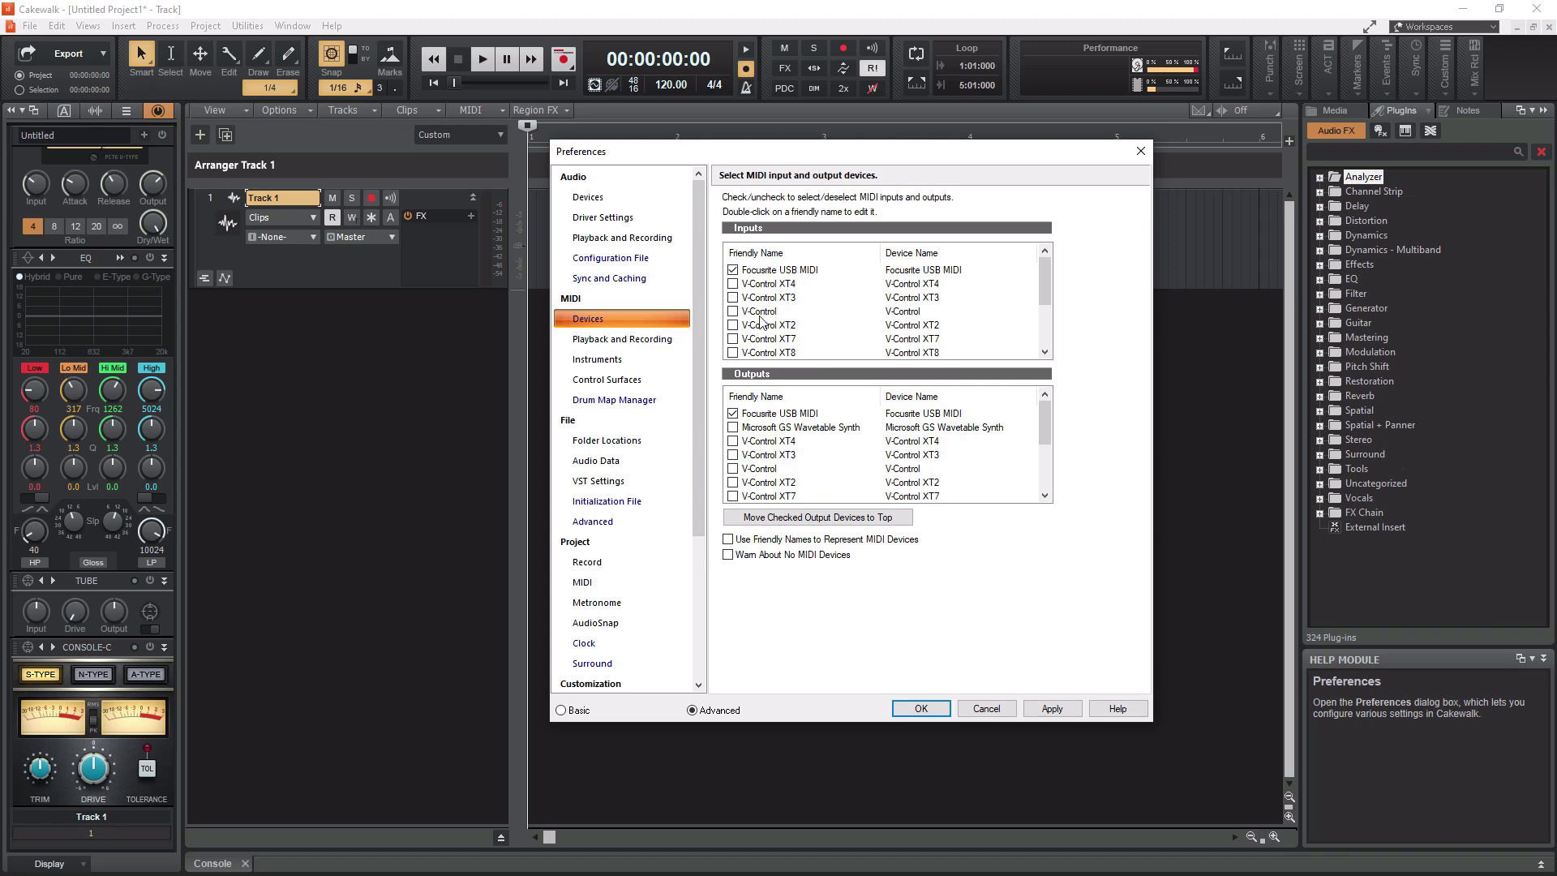
left_click(601, 324)
left_click(1052, 709)
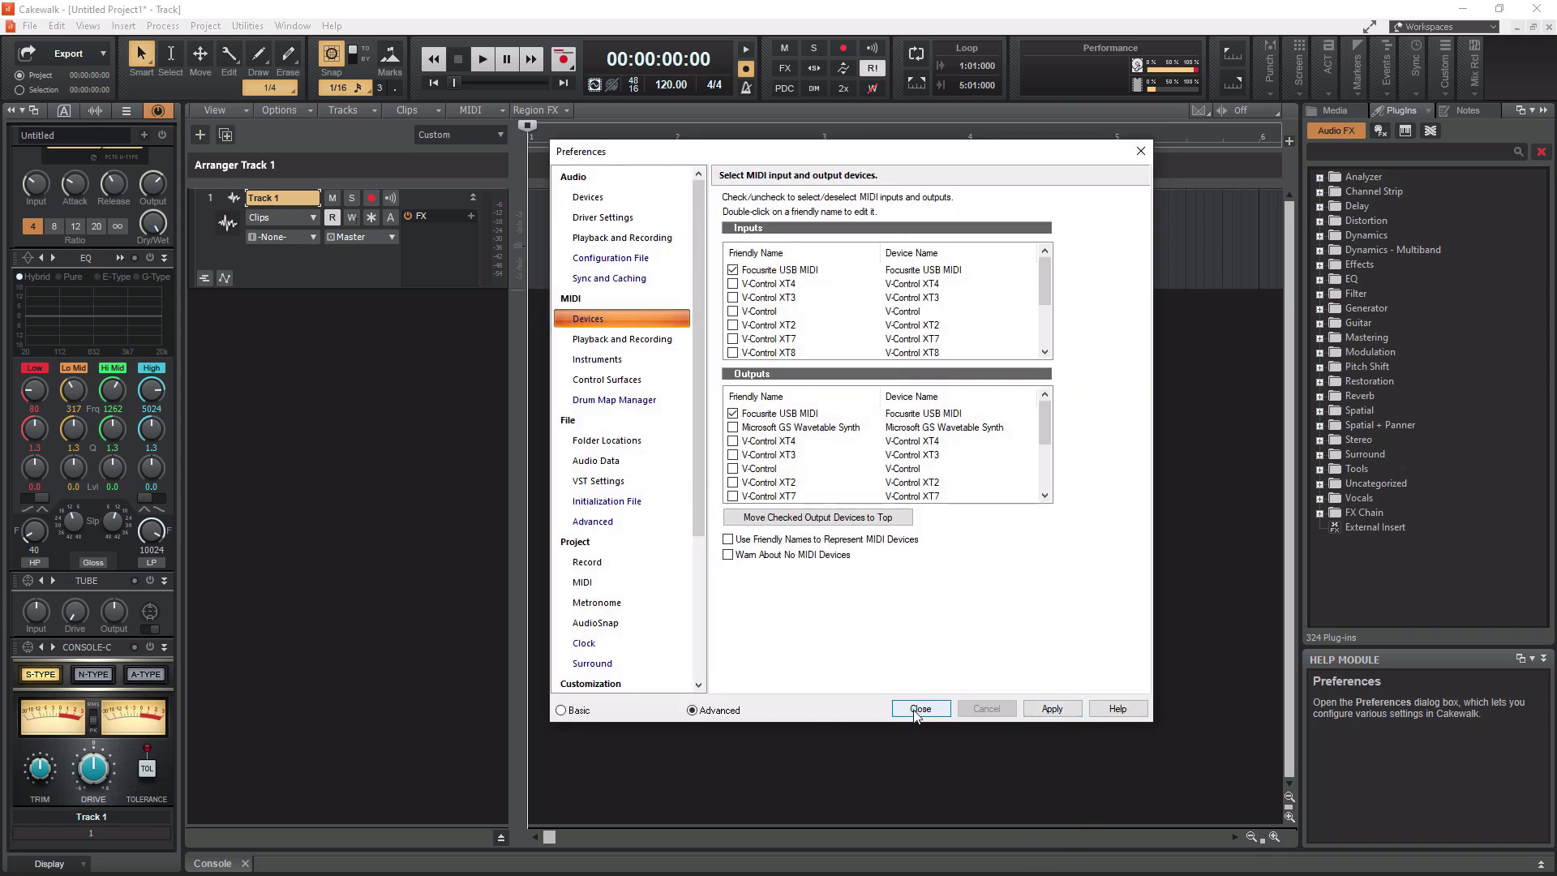
left_click(921, 708)
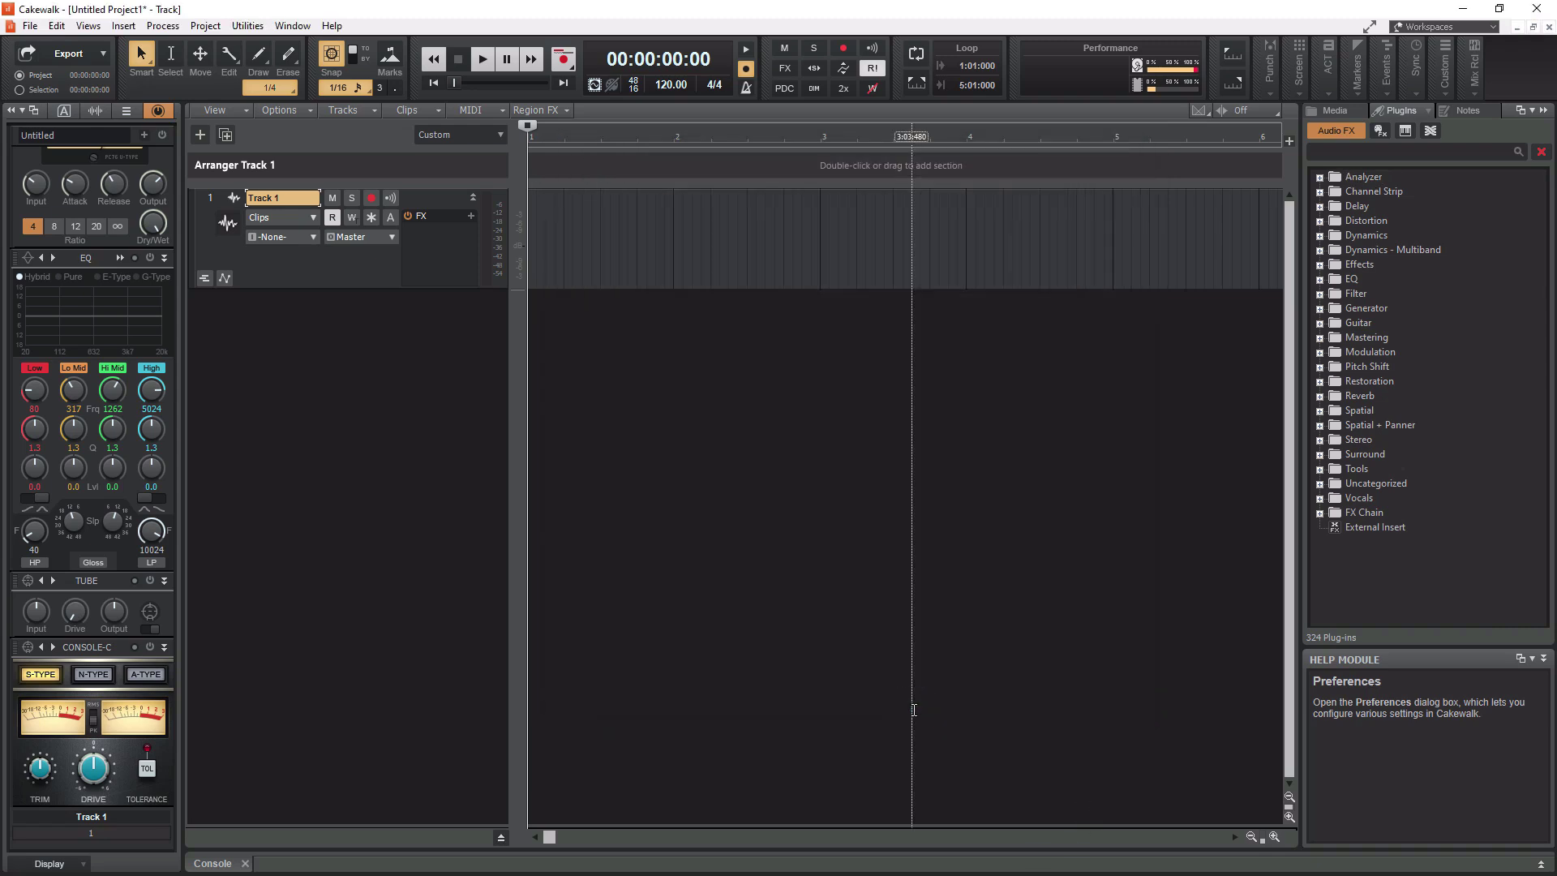
- Insert Sampler's Originals - Firewood Piano as a simple instrument track and enlarge it
left_click(1408, 132)
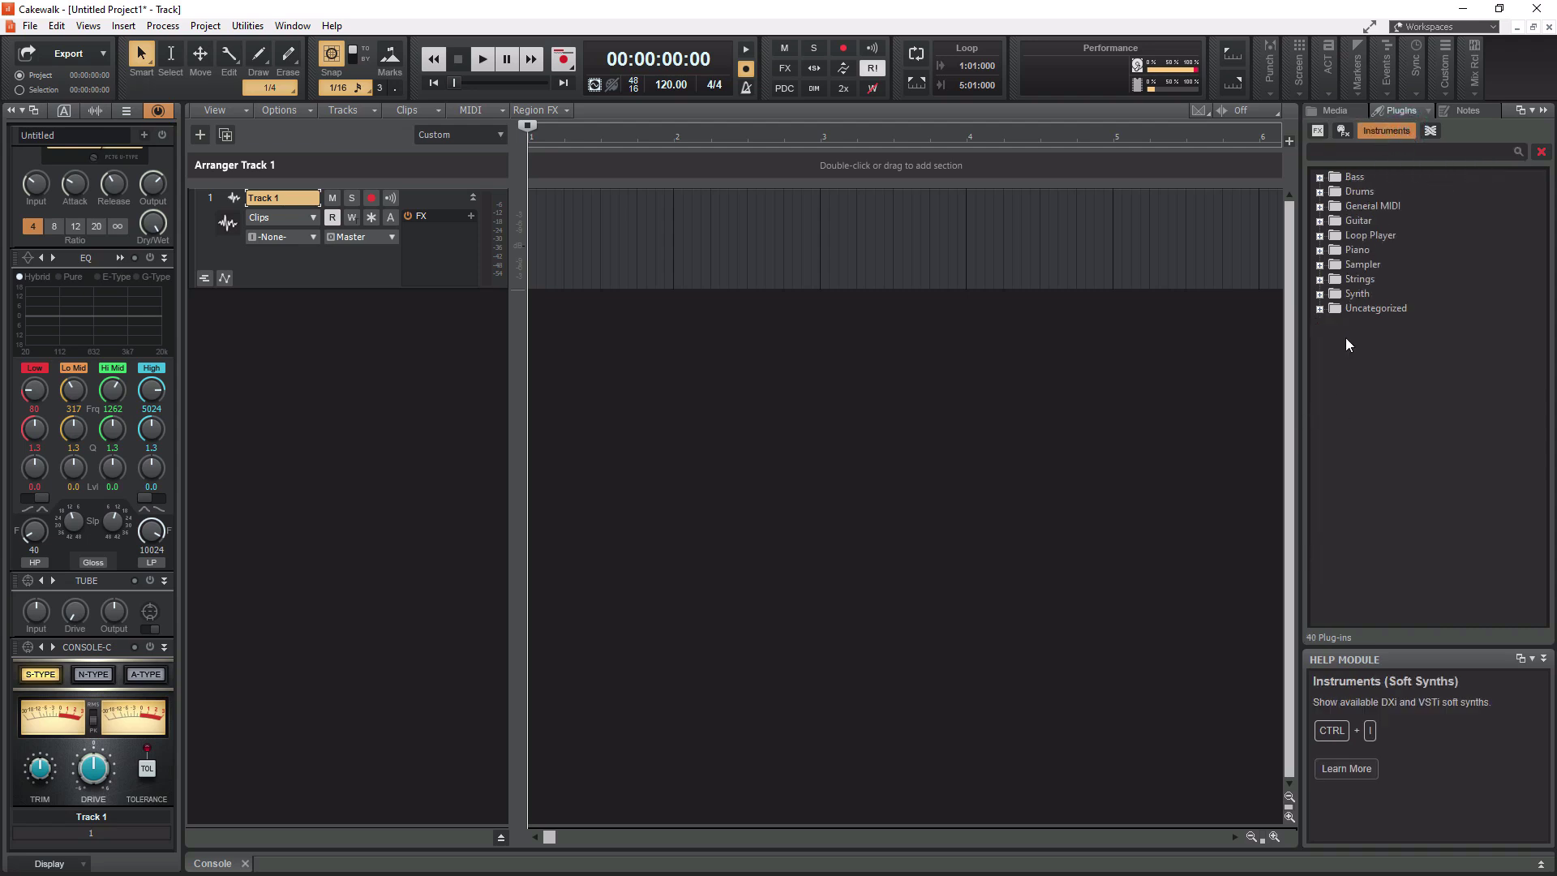
left_click(1320, 265)
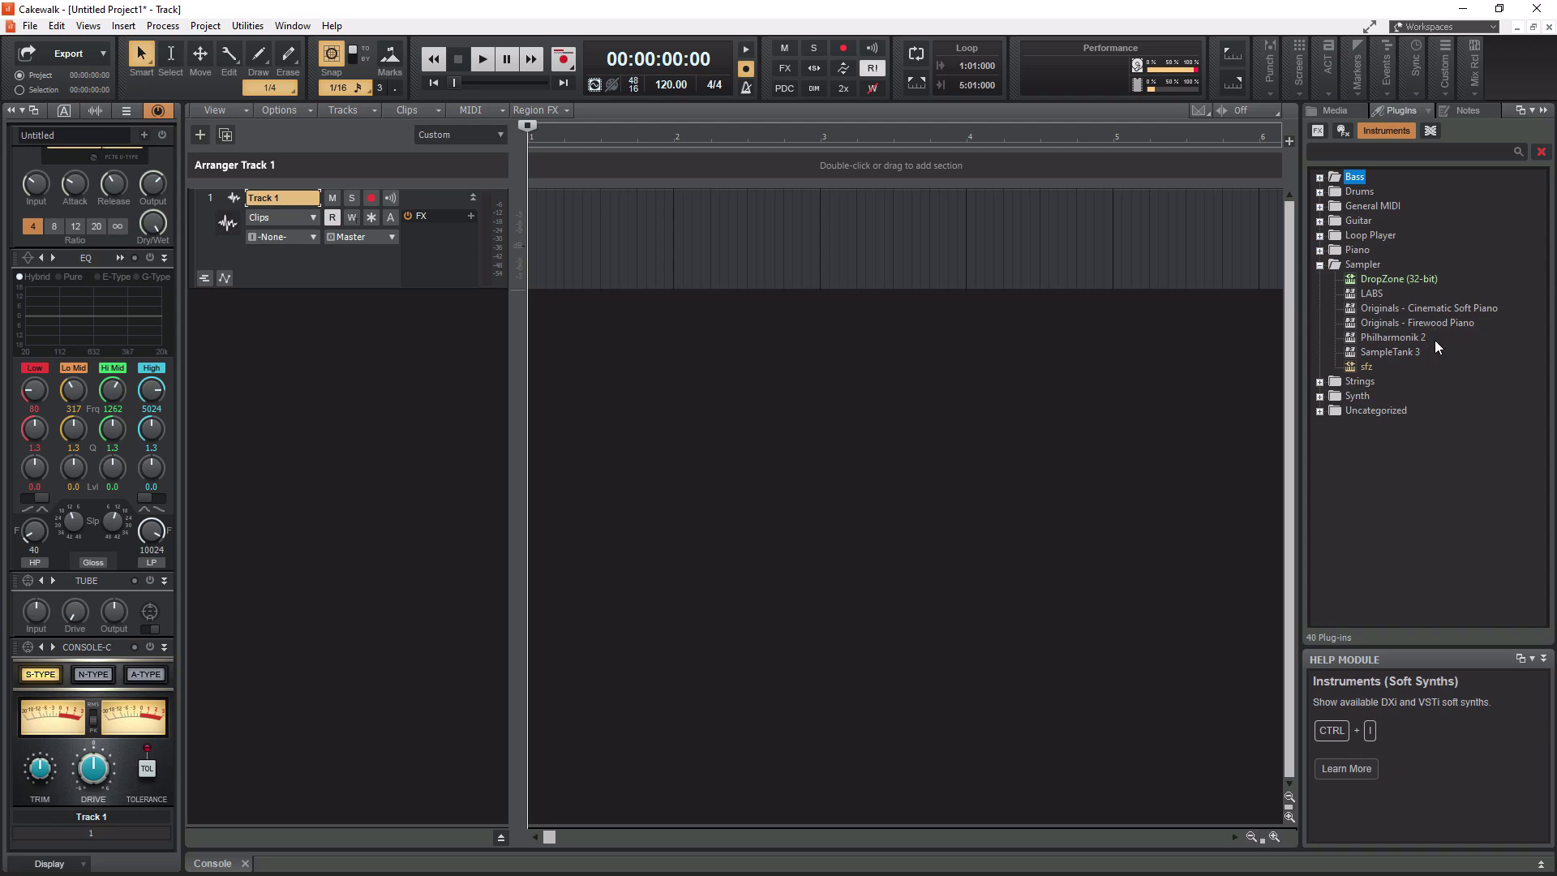
left_click_drag(1418, 324, 310, 353)
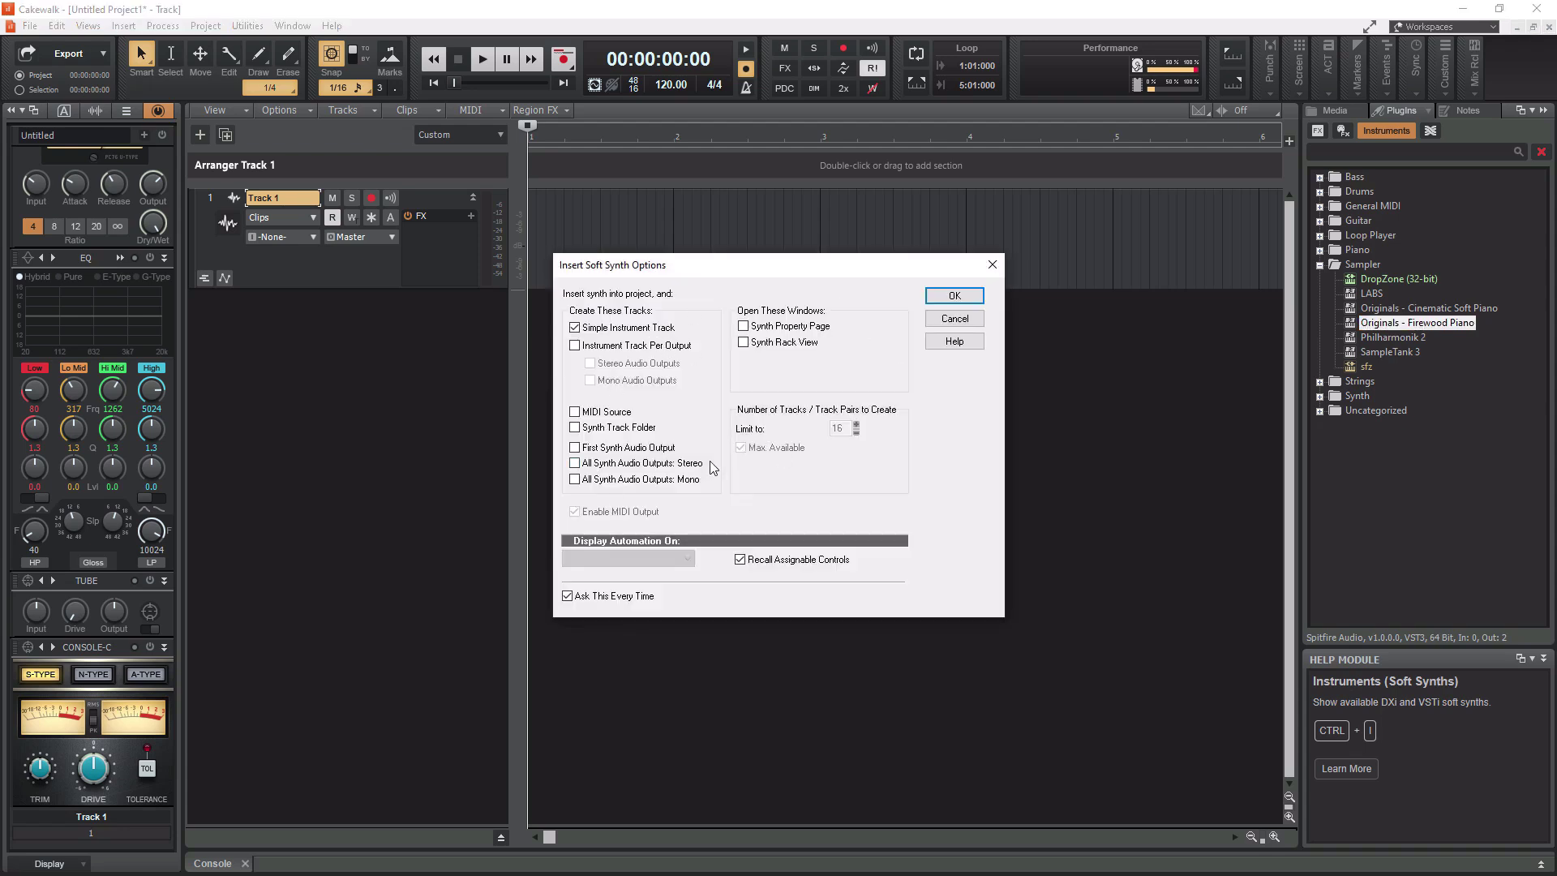
left_click(957, 300)
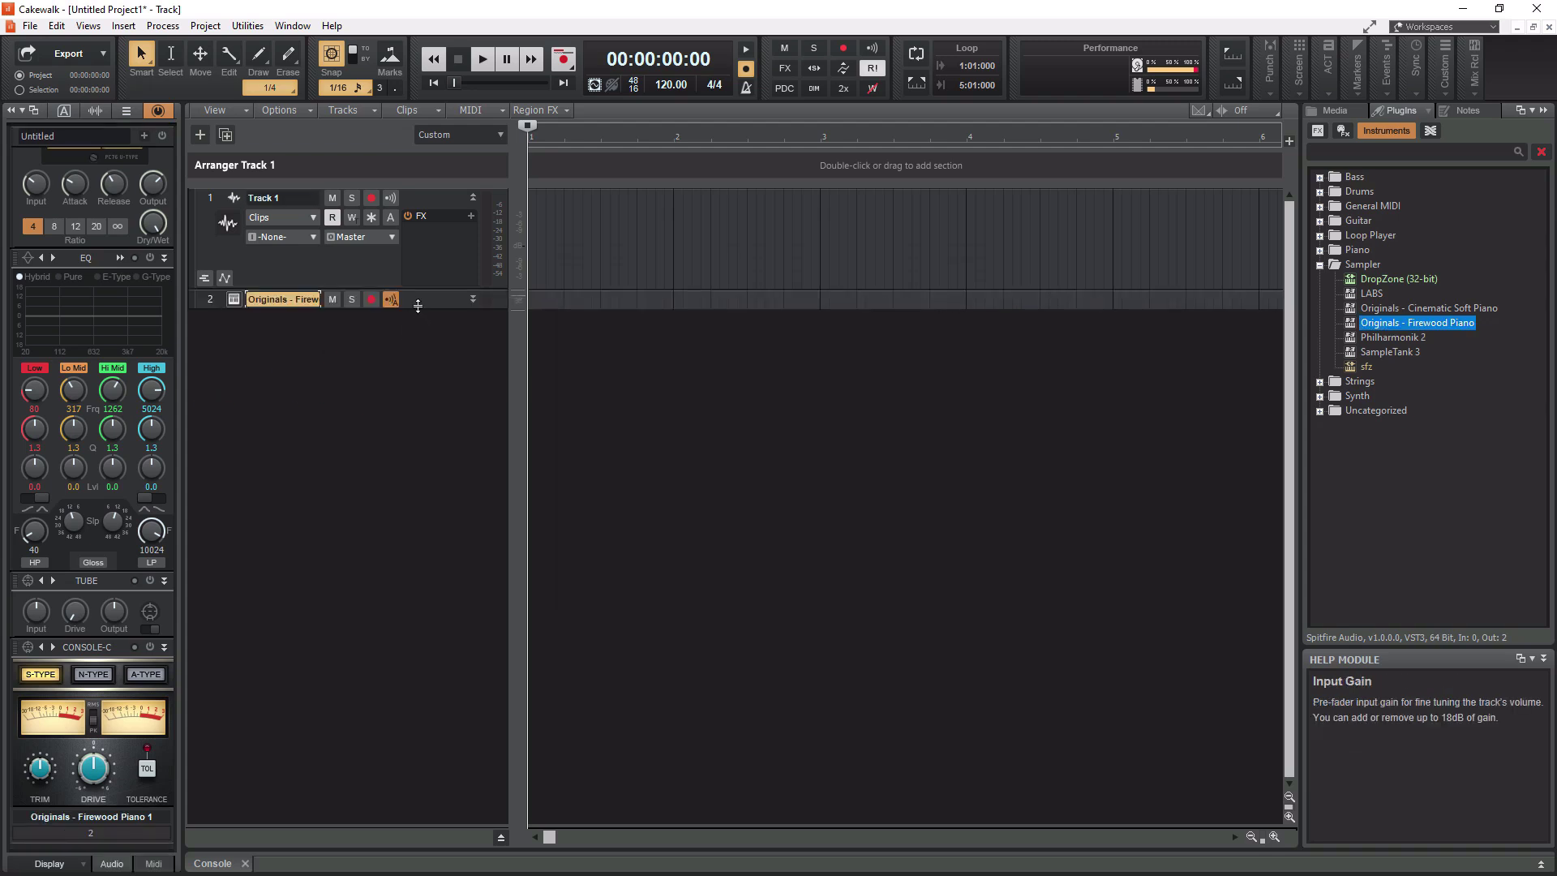
left_click_drag(417, 305, 419, 442)
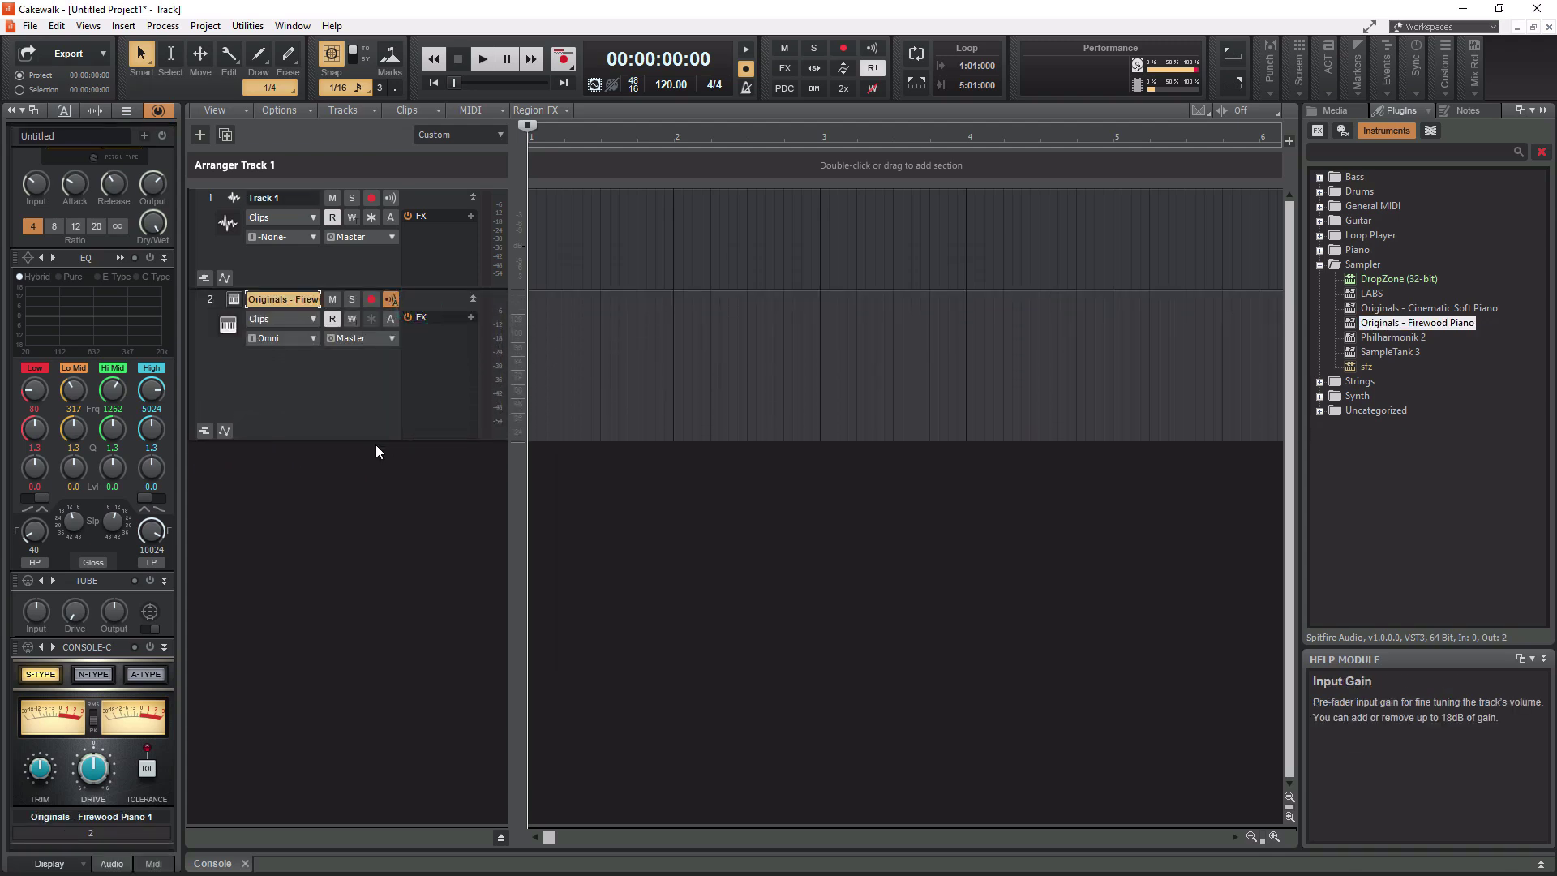